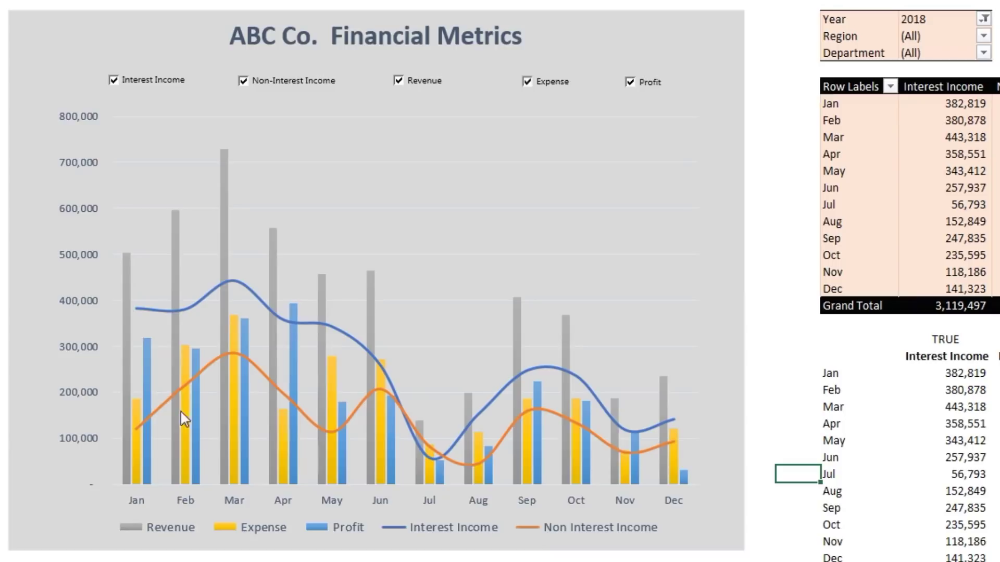
# Step: Untick Revenue and Profit, leaving only the Interest Income and Non-Interest Income lines
pyautogui.click(399, 80)
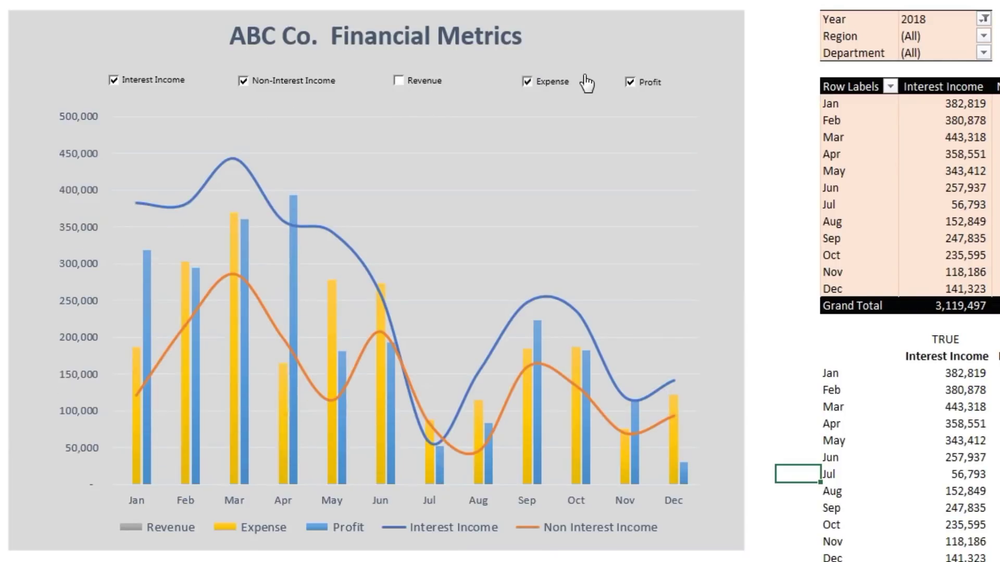
pyautogui.click(631, 82)
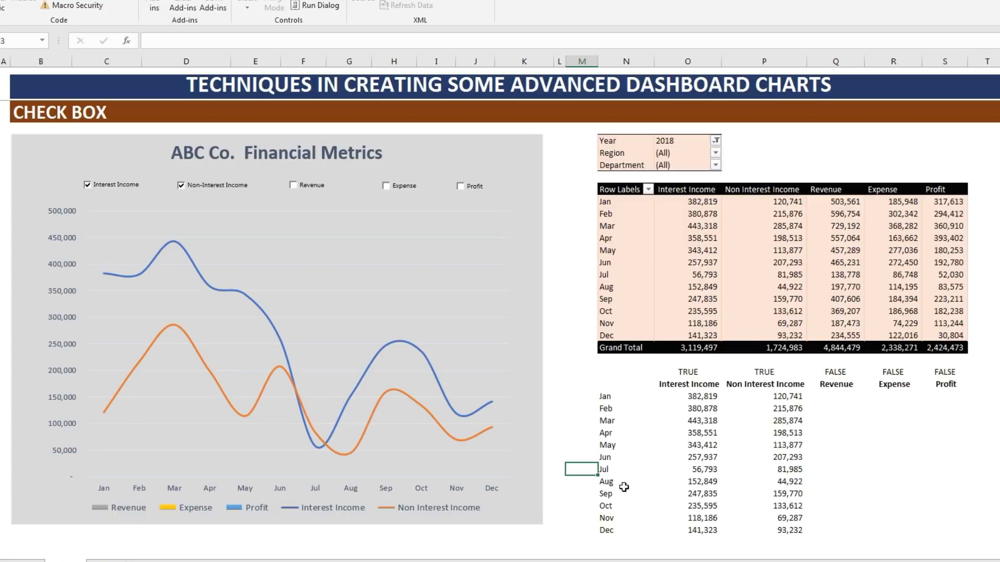
# Step: Re-tick Revenue, Expense and Profit so their bars appear again
pyautogui.click(295, 193)
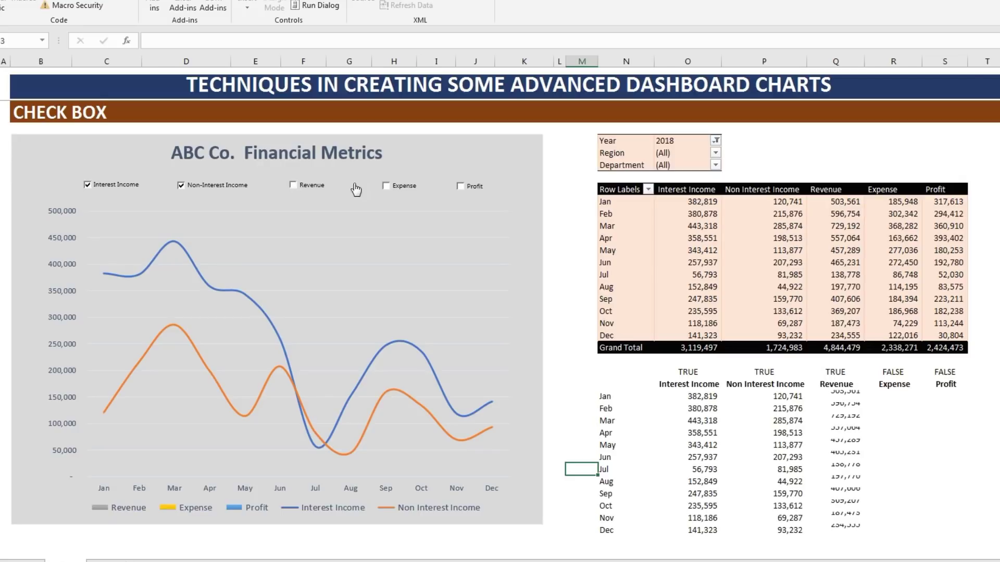
pyautogui.click(395, 189)
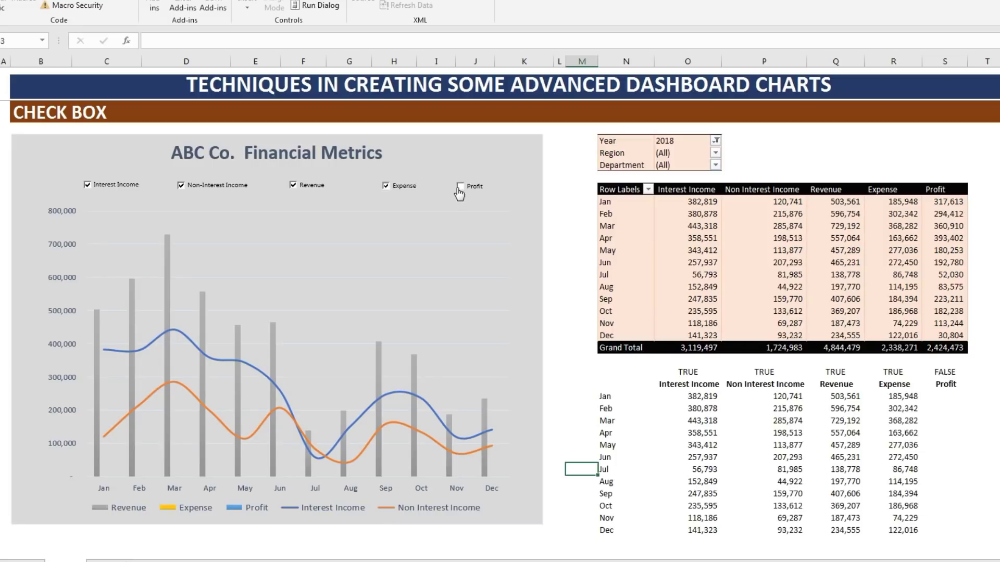
pyautogui.click(461, 188)
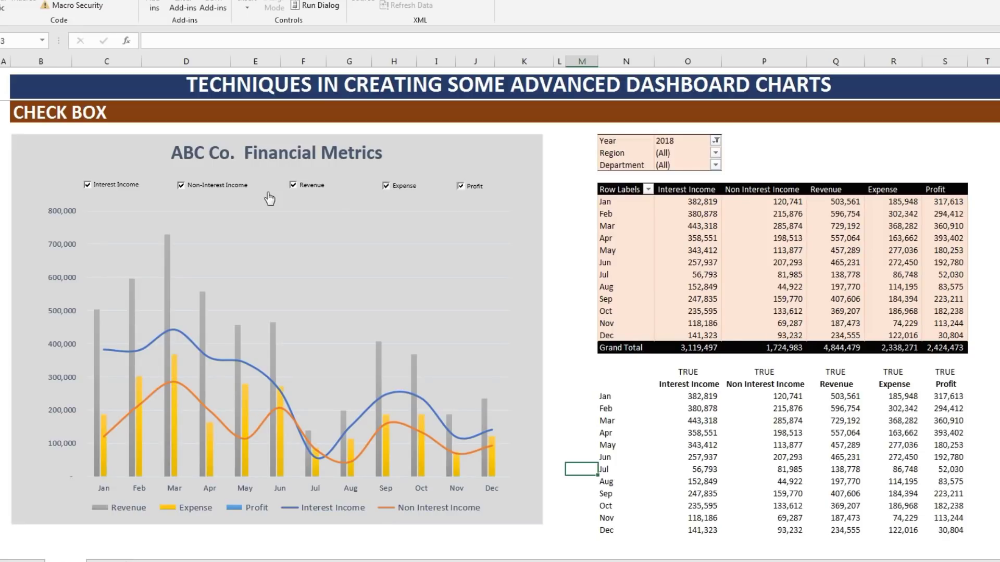
# Step: Untick Non-Interest Income and Interest Income to hide both income lines
pyautogui.click(181, 186)
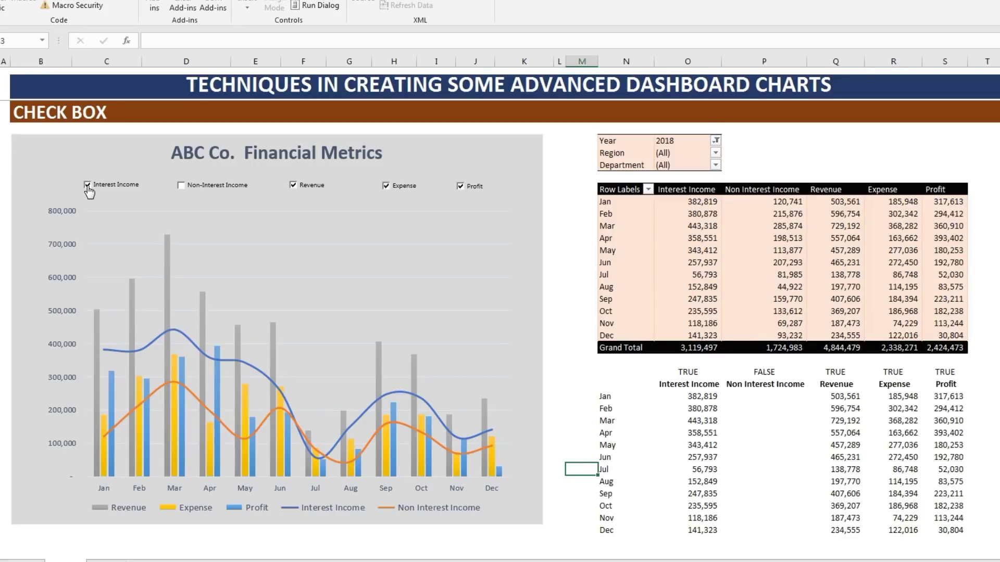
pyautogui.click(88, 186)
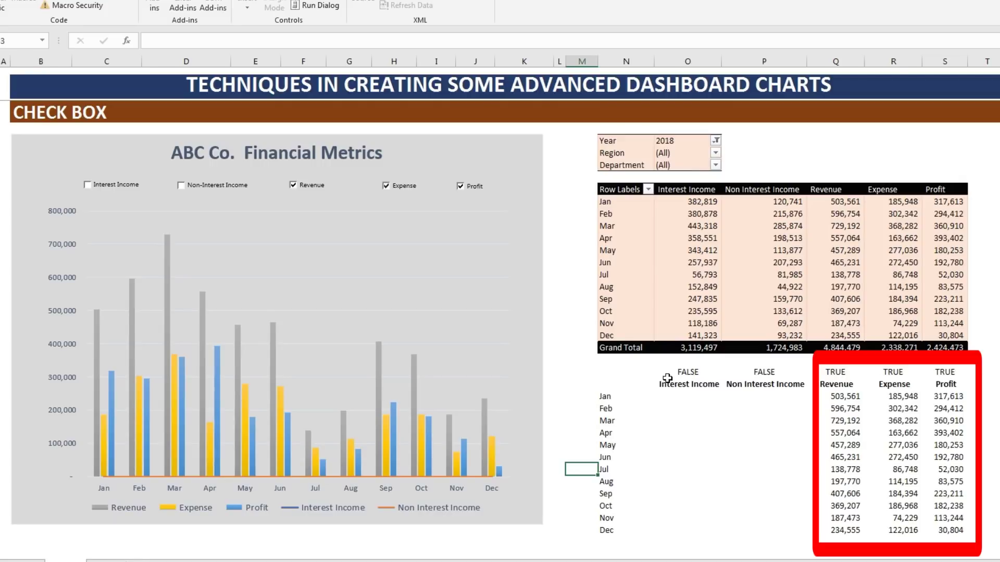
pyautogui.hotkey('alt', 'h')
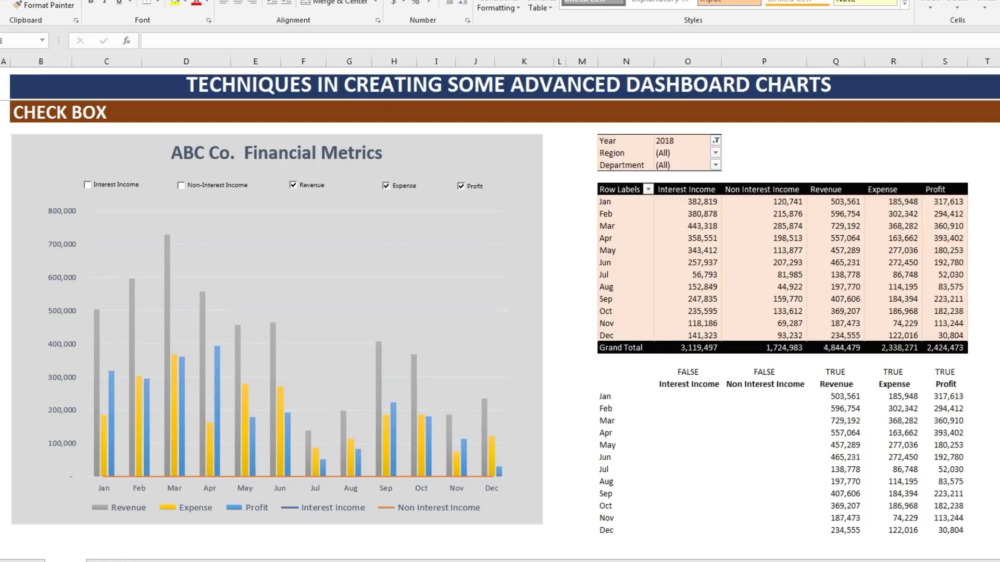
# Step: On the DEMO sheet, enter TRUE in O25 above Interest Income
pyautogui.click(105, 548)
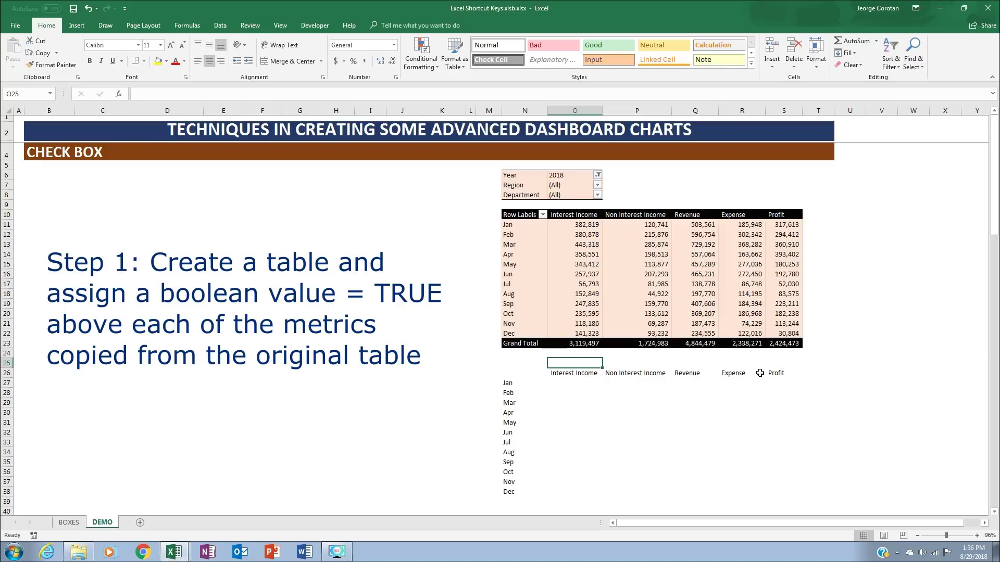
pyautogui.click(572, 384)
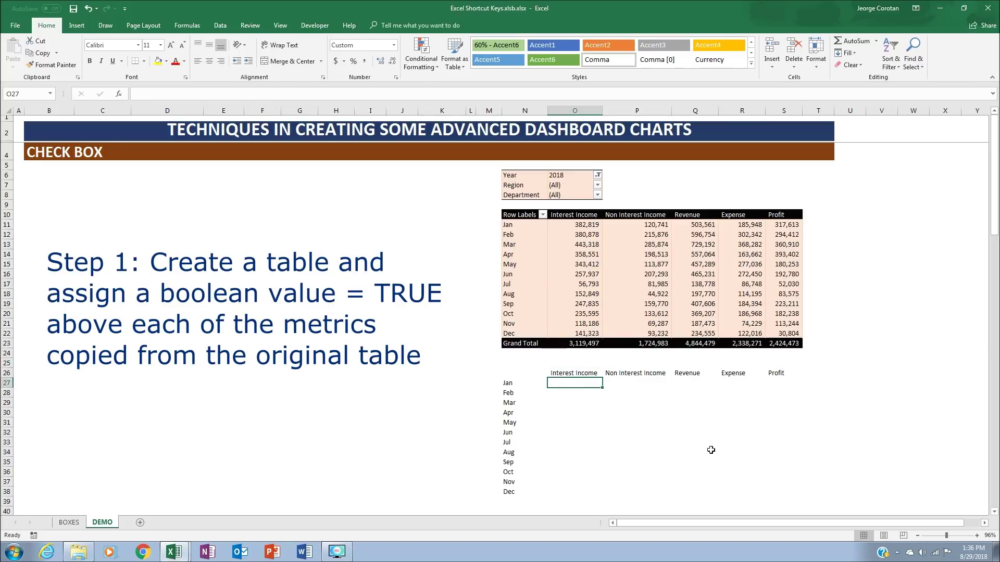
pyautogui.click(575, 365)
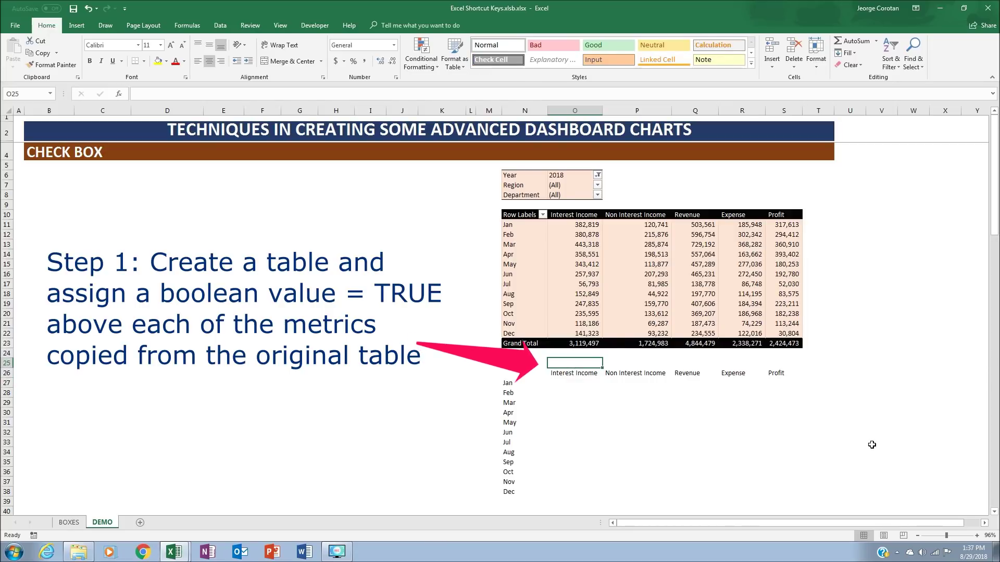
pyautogui.write('tr')
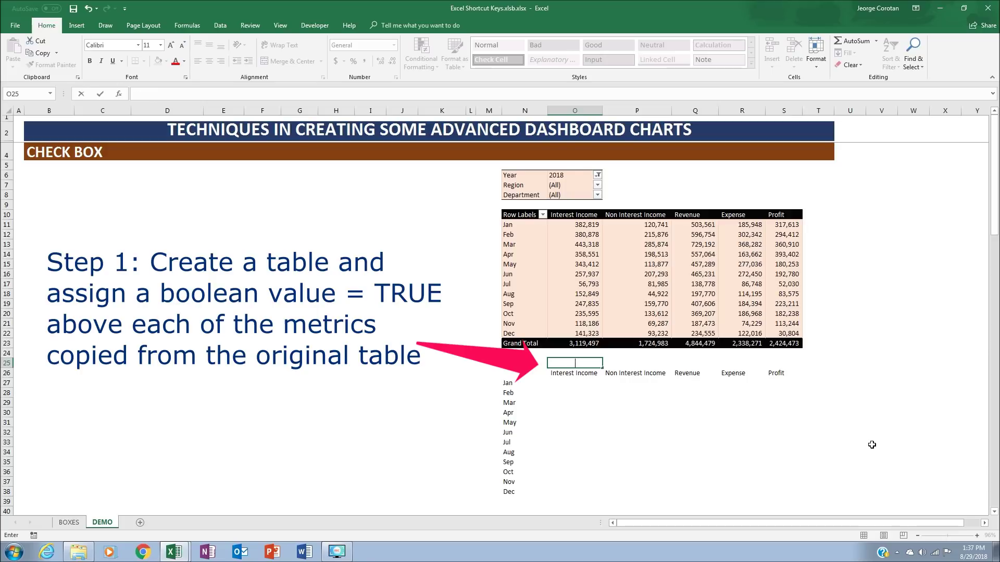
pyautogui.write('RUE')
pyautogui.hotkey('ctrl', 'Return')
# Step: Copy the TRUE flag across P25:S25 for the other four metrics
pyautogui.hotkey('ctrl', 'c')
pyautogui.press('Right')
pyautogui.hotkey('shift', 'Right')
pyautogui.hotkey('shift', 'Right')
pyautogui.hotkey('shift', 'Right')
pyautogui.press('Escape')
pyautogui.press('Left')
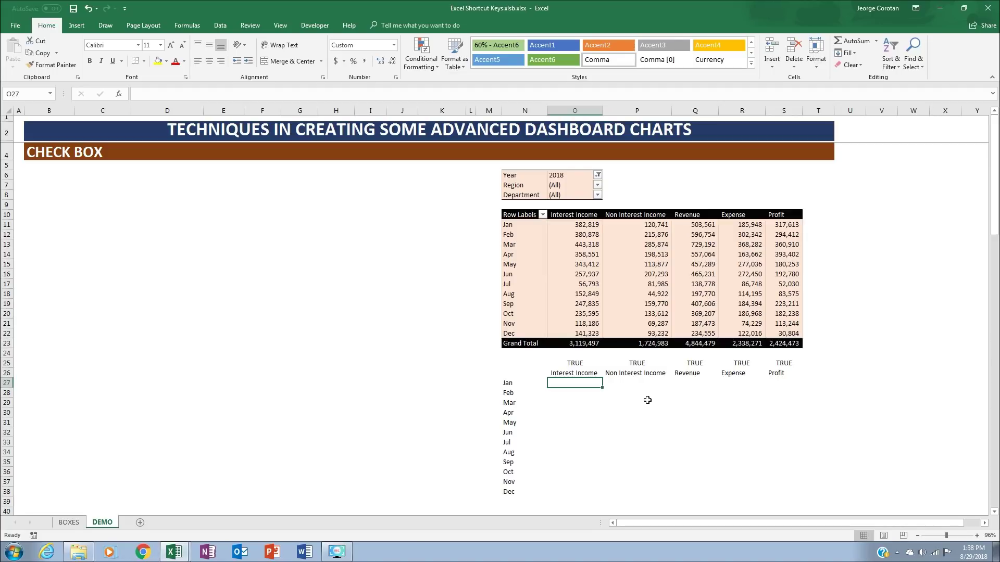
# Step: Enter =IF(O25=TRUE,O11,"") in O27 so it shows January Interest Income 382,819
pyautogui.write('=')
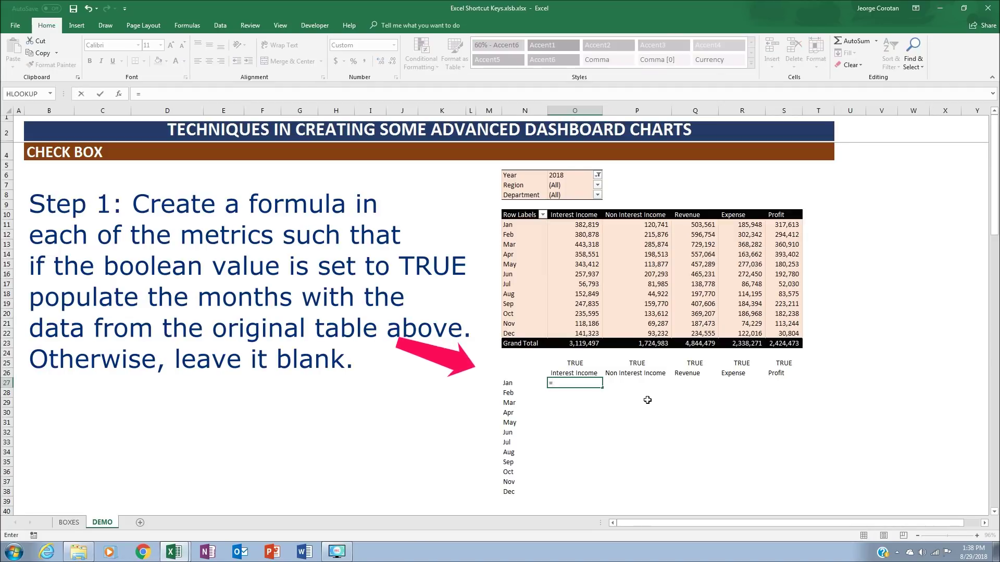
pyautogui.write('IF')
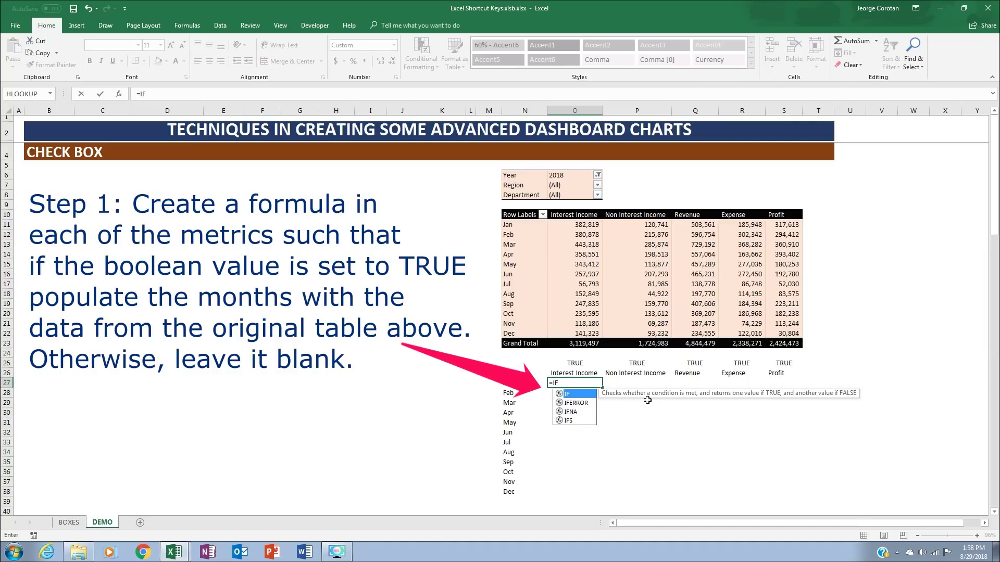
pyautogui.write('(')
pyautogui.click(579, 363)
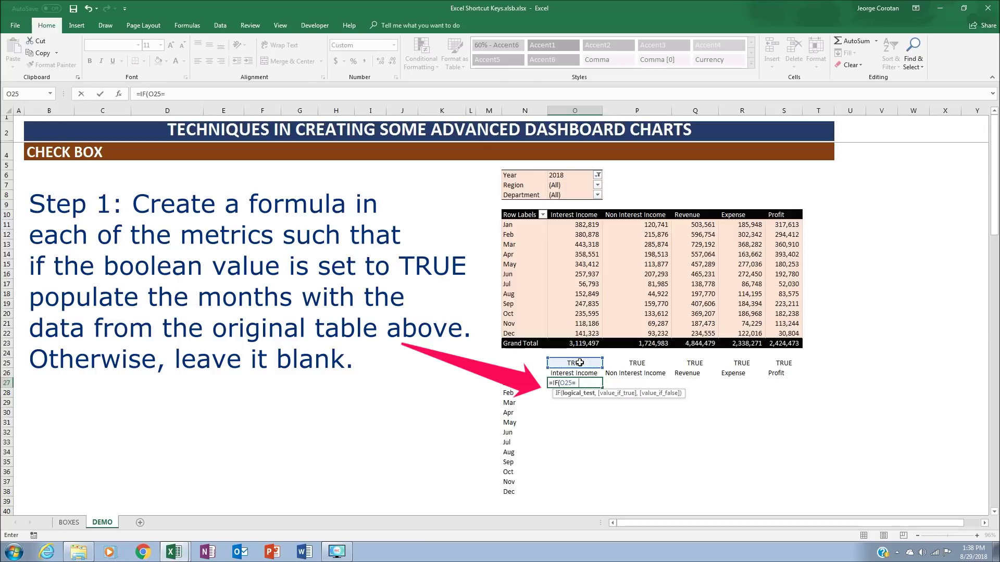
pyautogui.write('=TR')
pyautogui.press('BackSpace')
pyautogui.press('BackSpace')
pyautogui.write('TRUE')
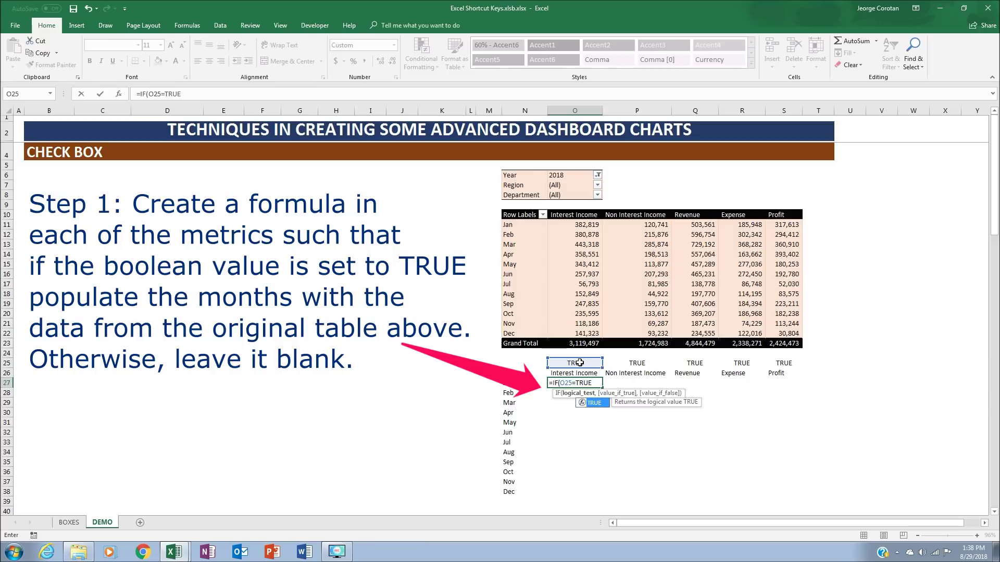
pyautogui.write(',')
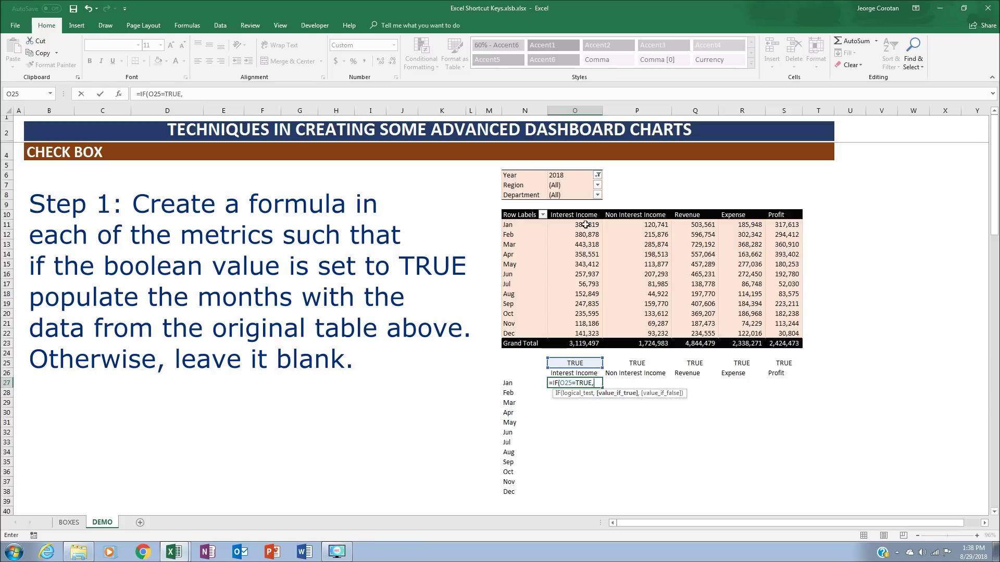
pyautogui.write('O')
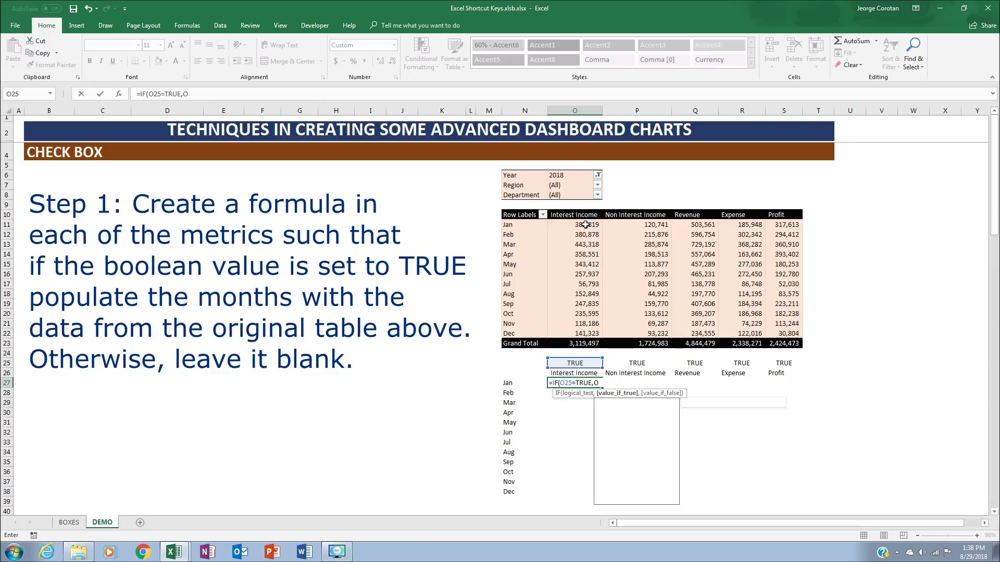
pyautogui.write('11,')
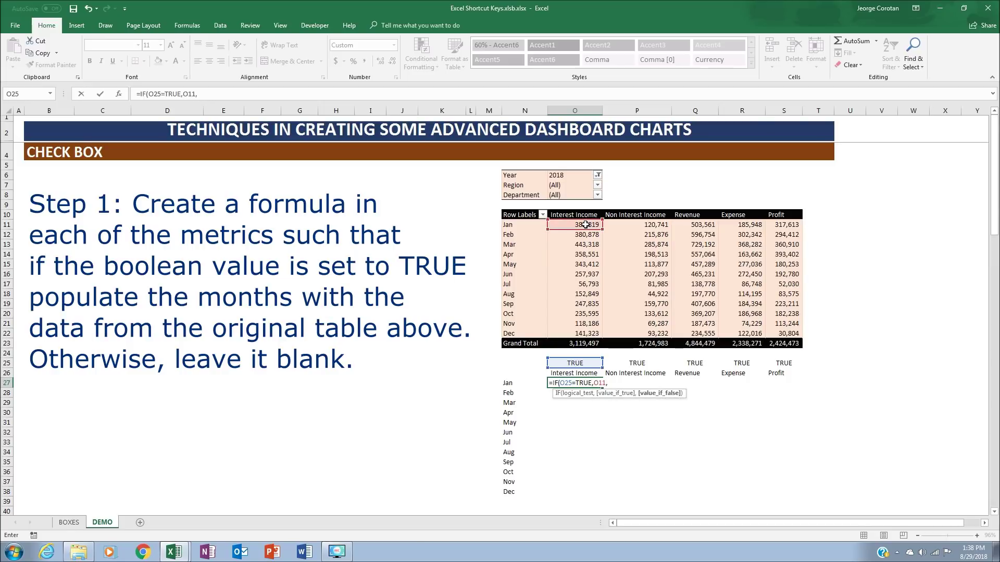
pyautogui.write('"")')
pyautogui.press('Return')
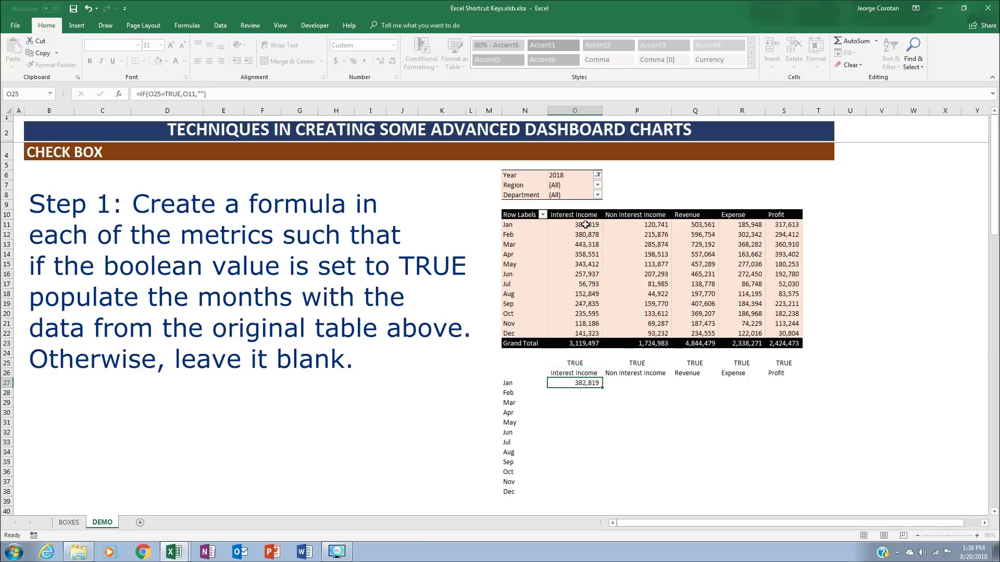
pyautogui.press('Up')
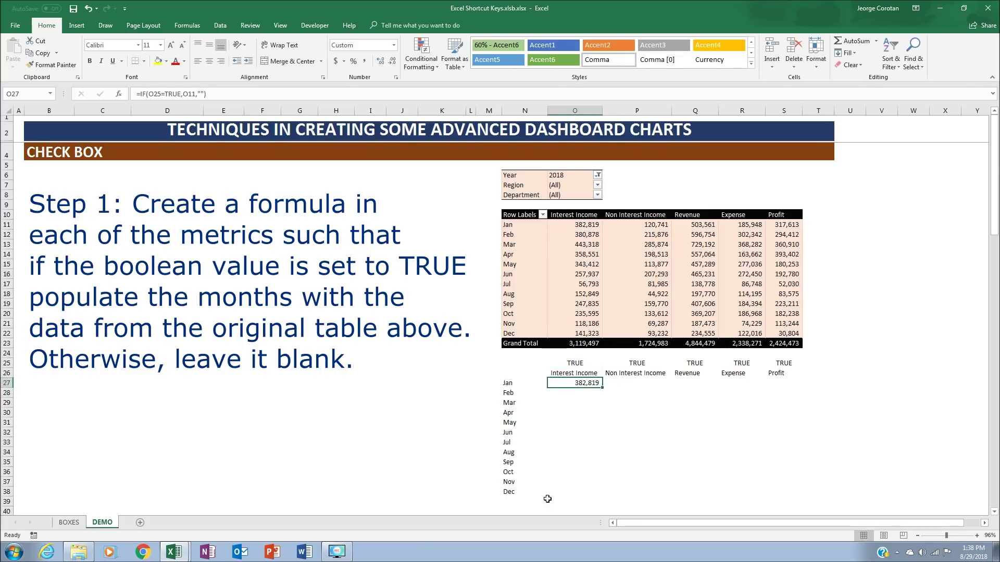
pyautogui.click(578, 364)
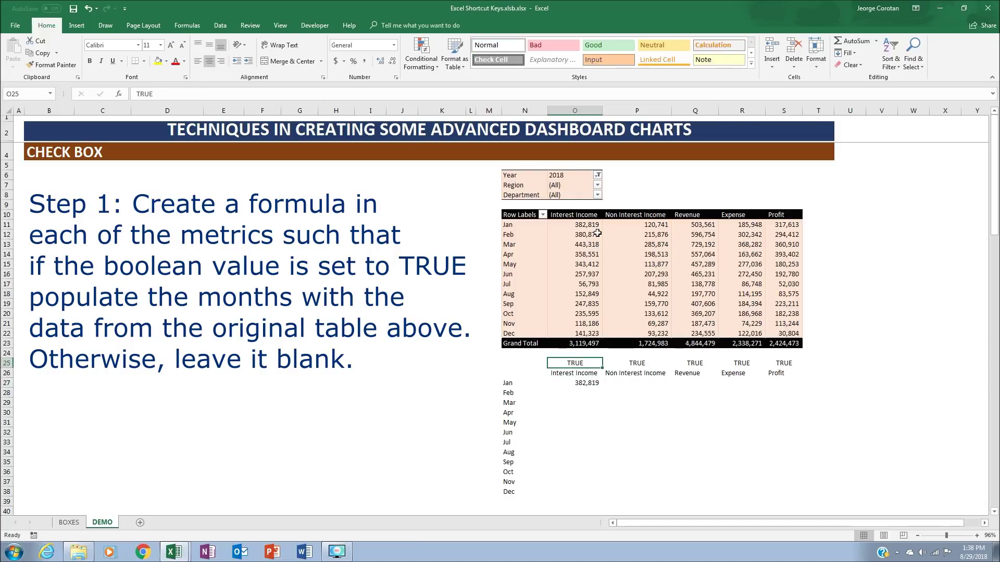
# Step: Test O25 with FALSE, then restore TRUE so O27 shows 382,819 again
pyautogui.write('FAL')
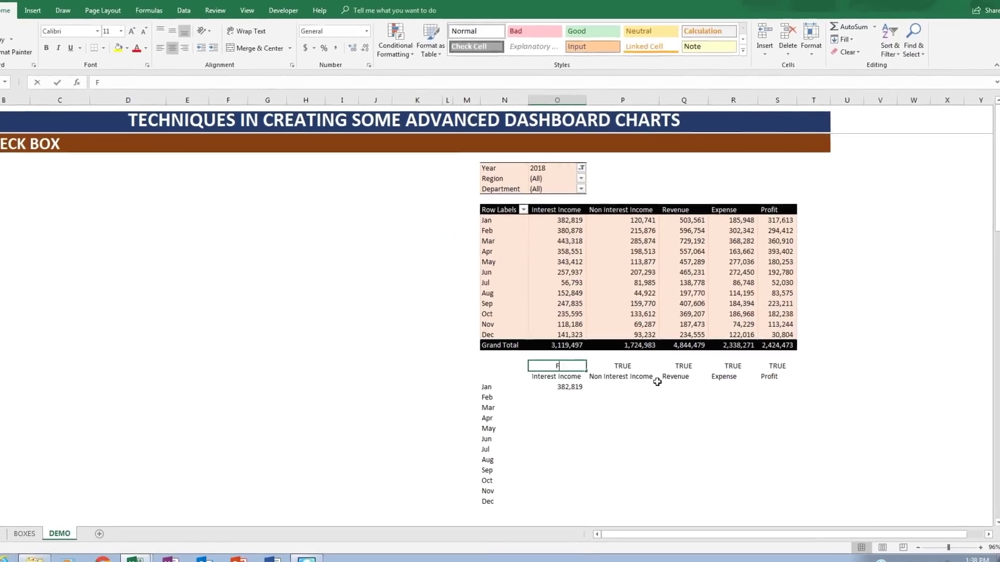
pyautogui.write('SE')
pyautogui.press('Return')
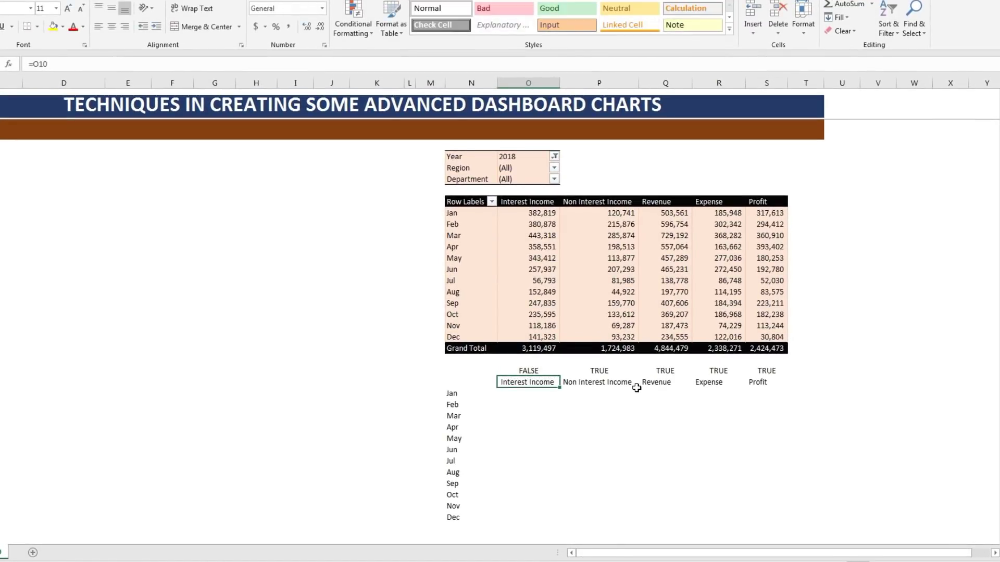
pyautogui.press('Up')
pyautogui.write('TRUE')
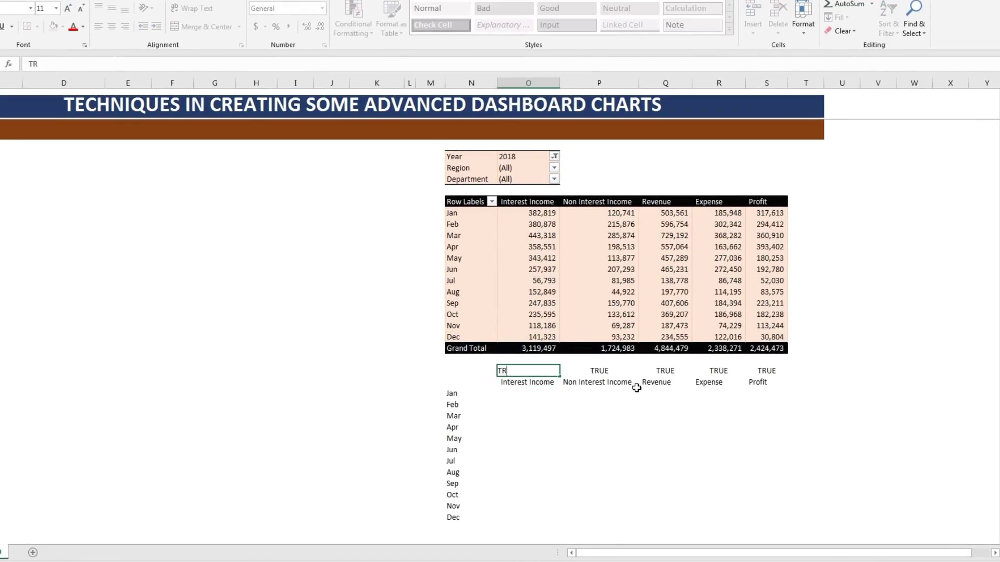
pyautogui.press('Return')
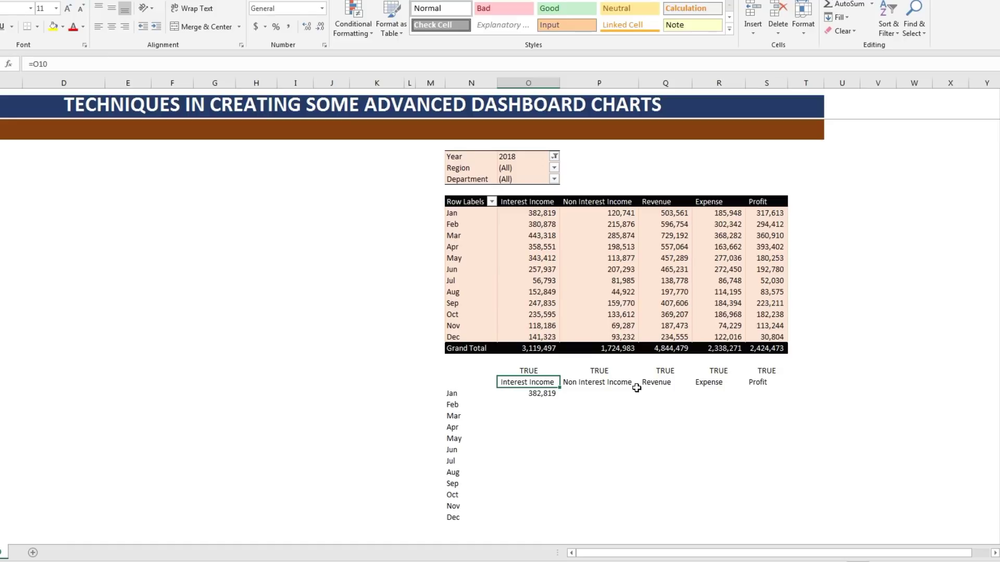
pyautogui.press('Down')
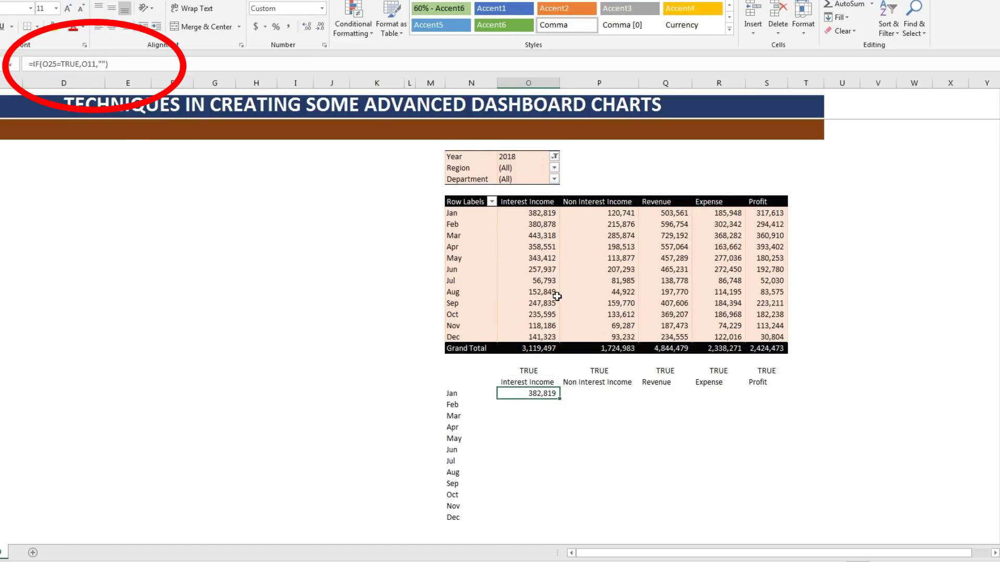
pyautogui.press('F2')
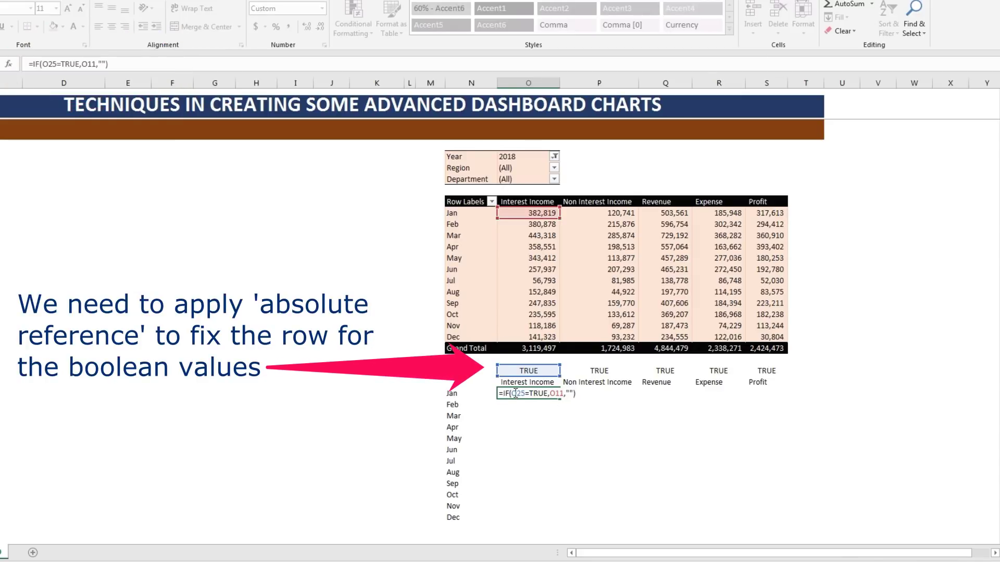
# Step: Anchor the flag row as =IF(O$25=TRUE,O11,"") and fill it down through O38
pyautogui.click(515, 393)
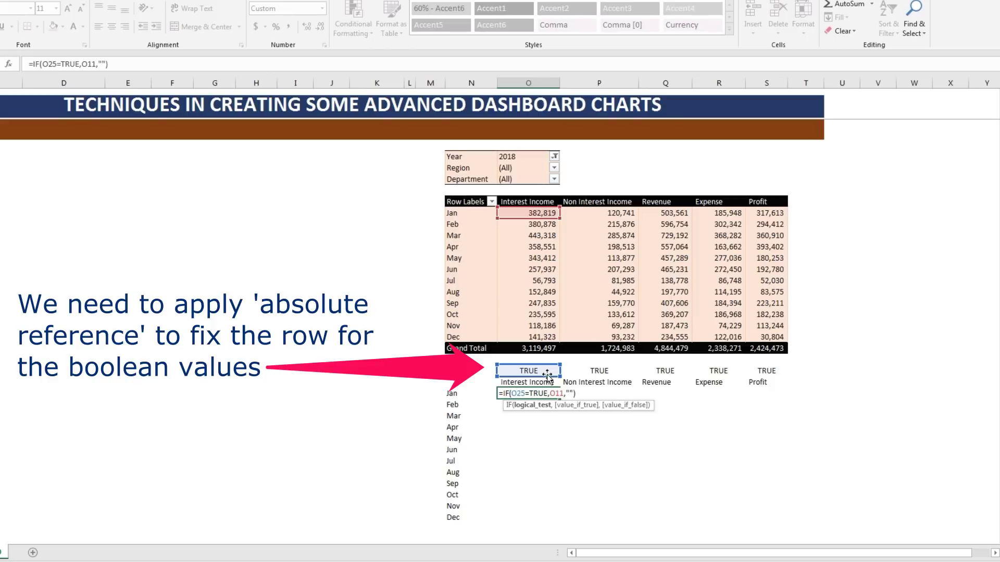
pyautogui.click(518, 394)
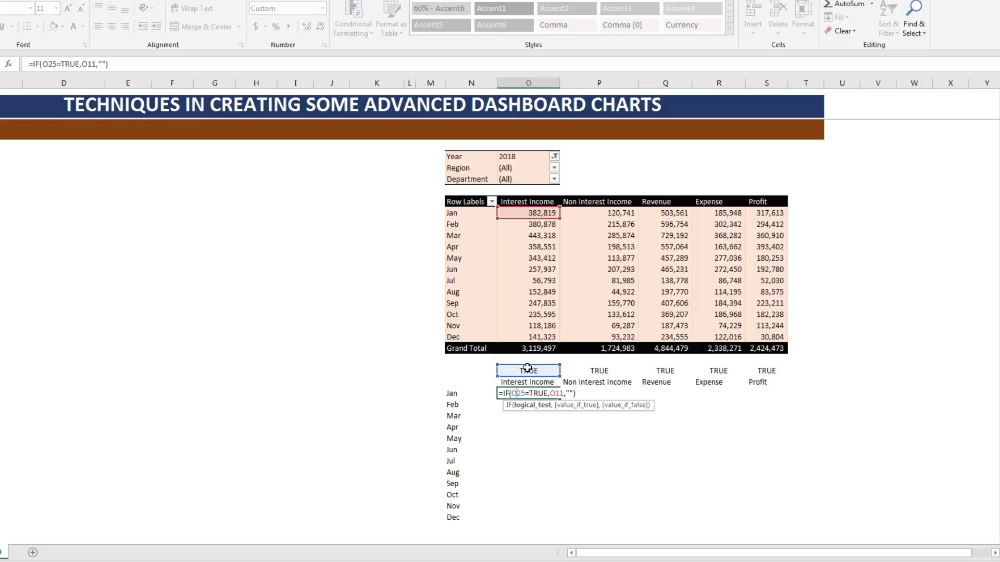
pyautogui.write('$')
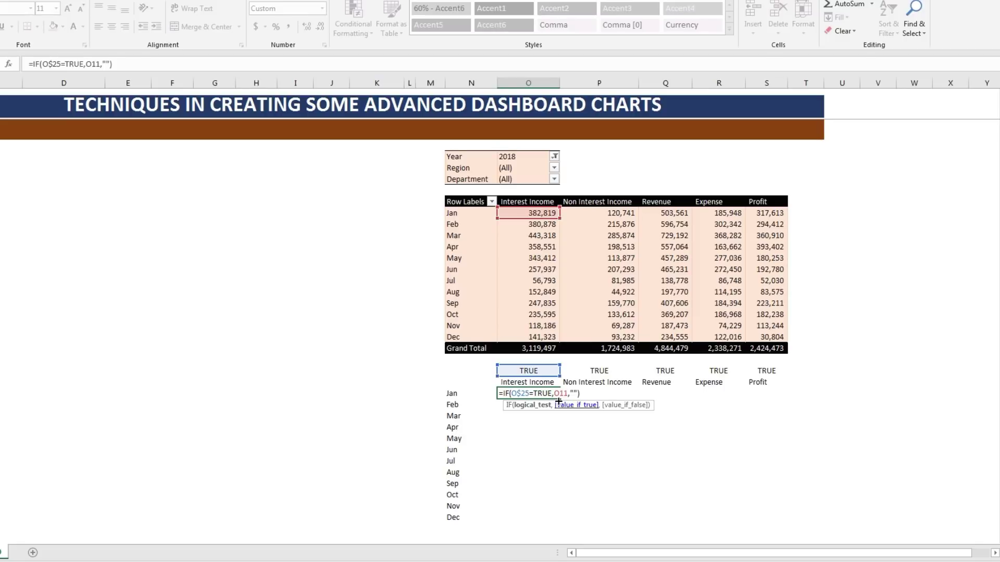
pyautogui.hotkey('ctrl', 'Return')
pyautogui.hotkey('ctrl', 'c')
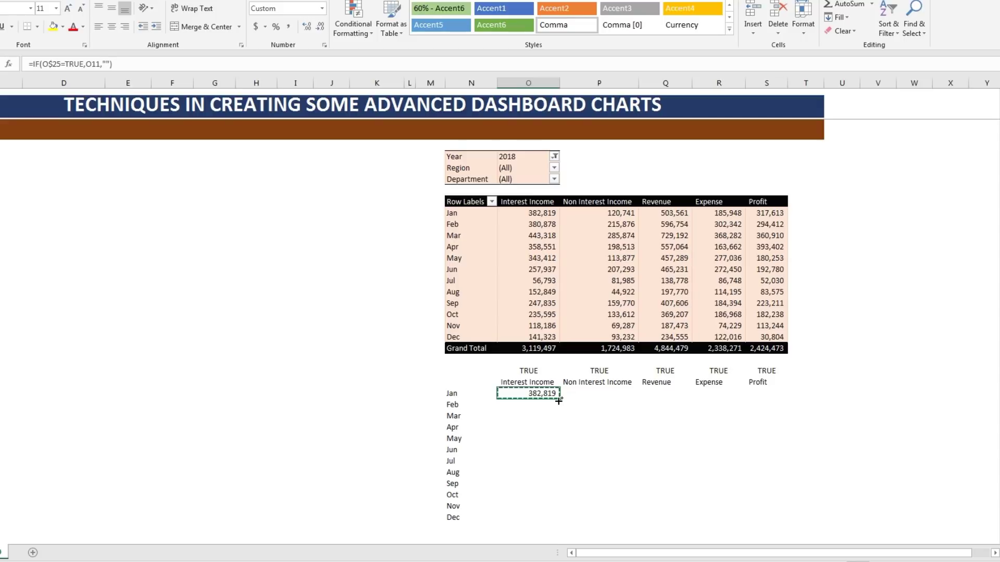
pyautogui.moveTo(557, 401); pyautogui.dragTo(558, 518)
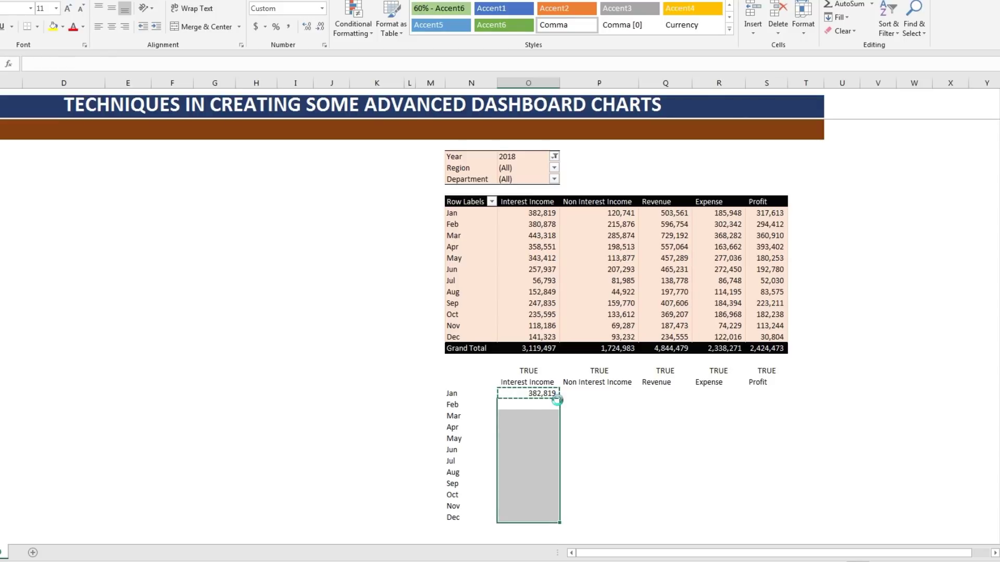
pyautogui.click(557, 398)
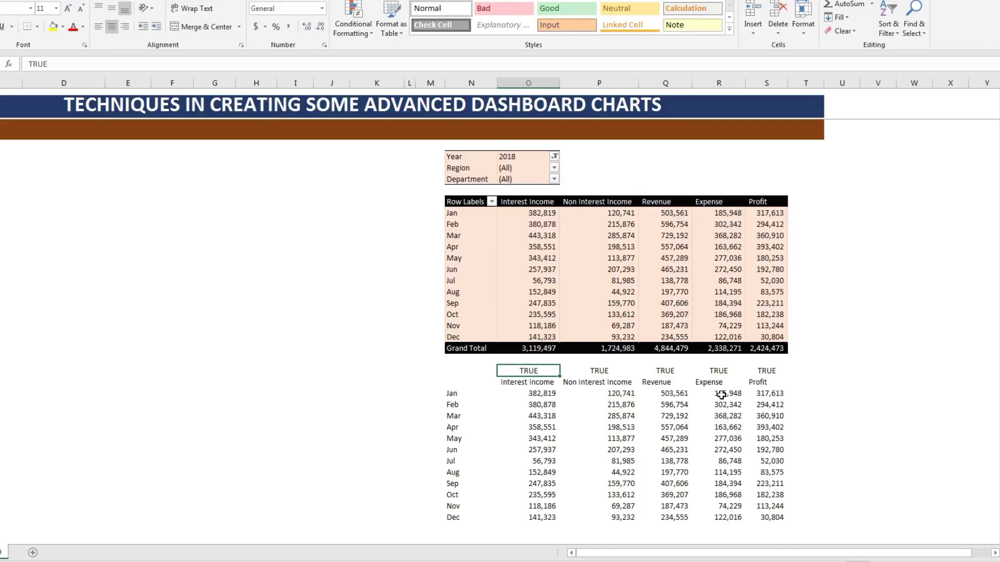
pyautogui.press('Right')
pyautogui.press('Right')
pyautogui.press('Right')
pyautogui.press('Left')
pyautogui.write('FALSE')
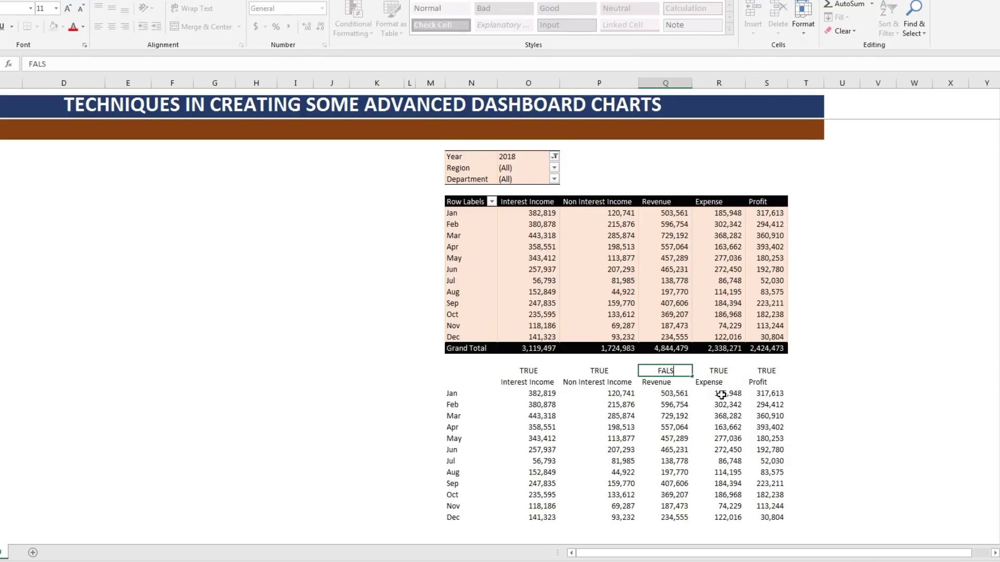
pyautogui.hotkey('ctrl', 'Return')
pyautogui.press('Down')
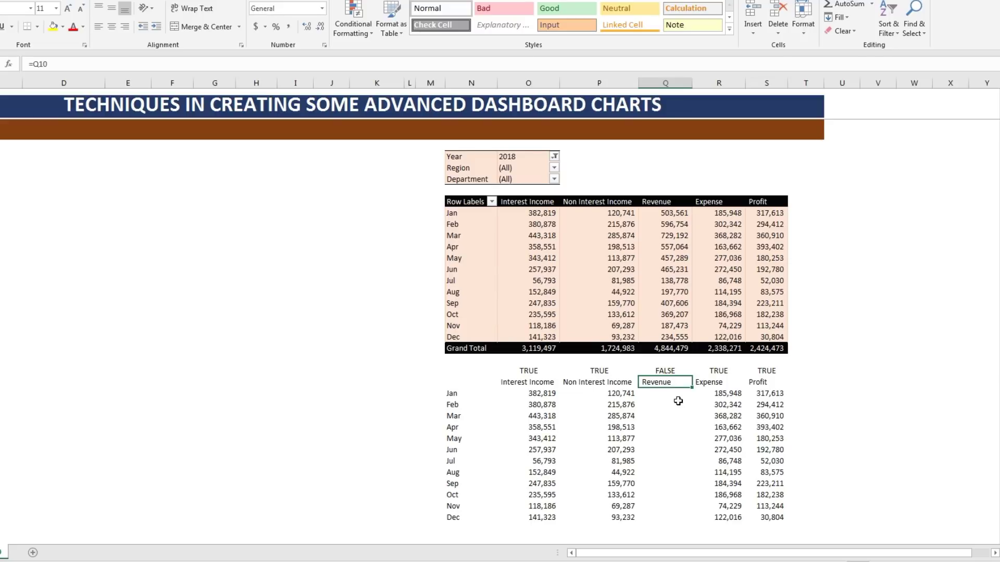
pyautogui.press('Up')
pyautogui.write('TRUE')
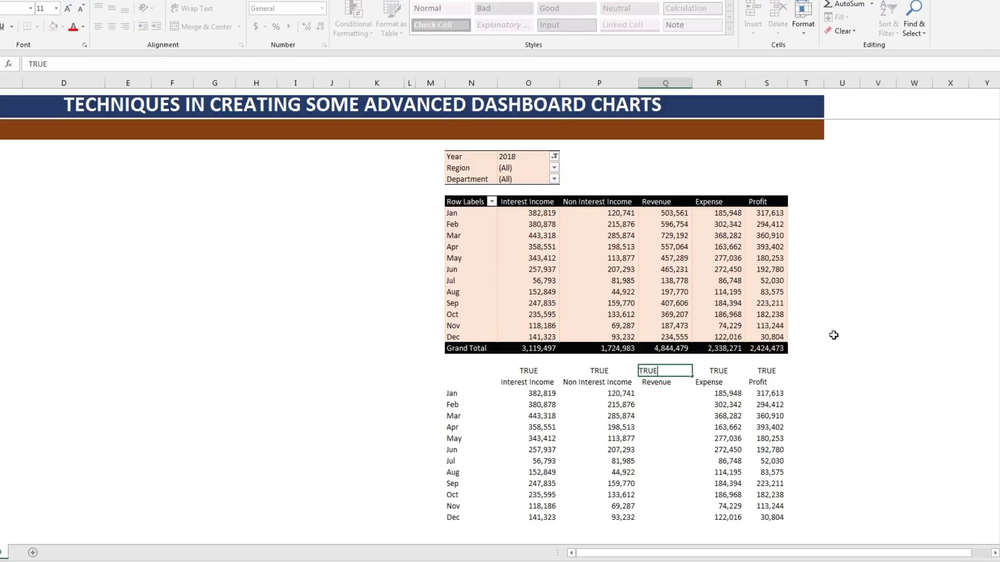
pyautogui.press('Return')
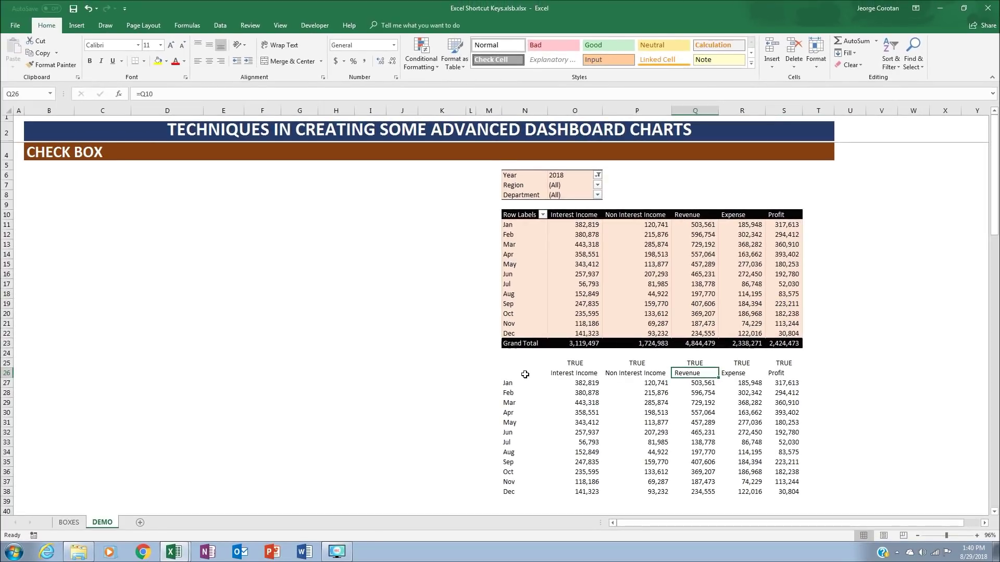
# Step: Insert a clustered column chart from the helper table N26:S38
pyautogui.click(525, 375)
pyautogui.hotkey('shift', 'Right')
pyautogui.hotkey('shift', 'Right')
pyautogui.hotkey('shift', 'Right')
pyautogui.hotkey('shift', 'Right')
pyautogui.hotkey('shift', 'Right')
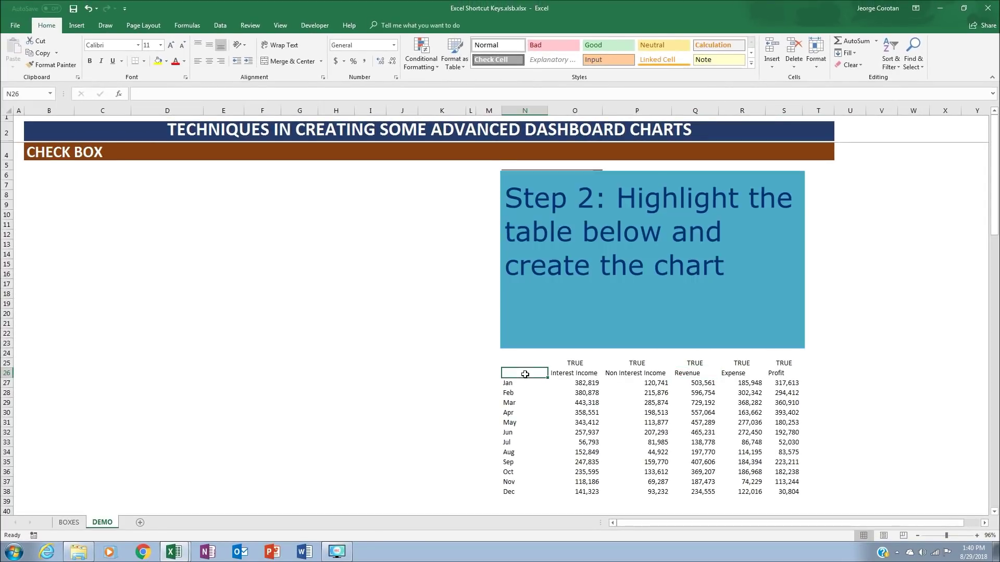
pyautogui.hotkey('shift', 'Down')
pyautogui.hotkey('shift', 'Down')
pyautogui.hotkey('shift', 'Down')
pyautogui.hotkey('shift', 'Down')
pyautogui.hotkey('shift', 'Down')
pyautogui.hotkey('shift', 'Down')
pyautogui.hotkey('shift', 'Down')
pyautogui.hotkey('shift', 'Down')
pyautogui.hotkey('shift', 'Down')
pyautogui.hotkey('shift', 'Down')
pyautogui.hotkey('shift', 'Down')
pyautogui.hotkey('shift', 'Down')
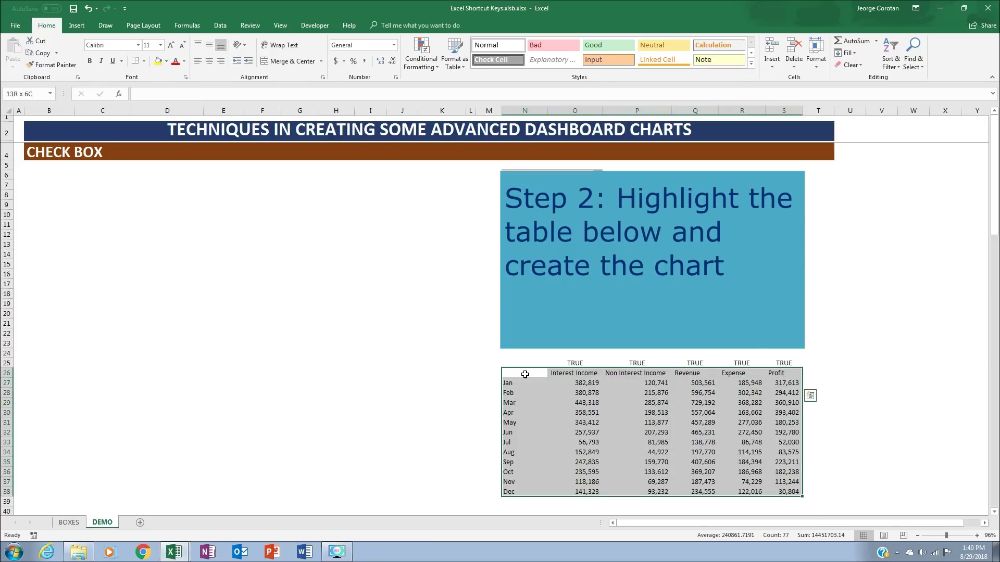
pyautogui.click(75, 26)
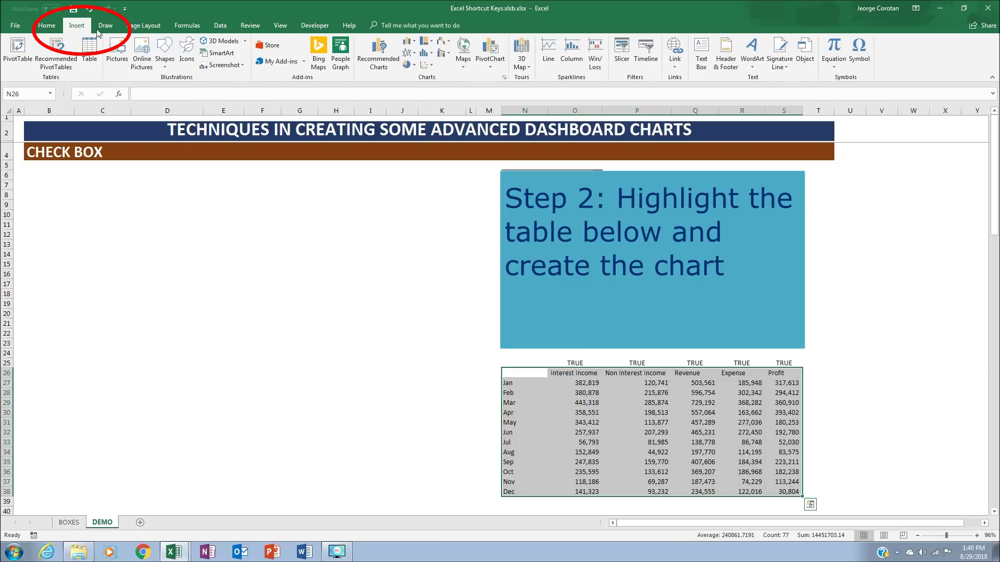
pyautogui.click(406, 46)
pyautogui.click(417, 73)
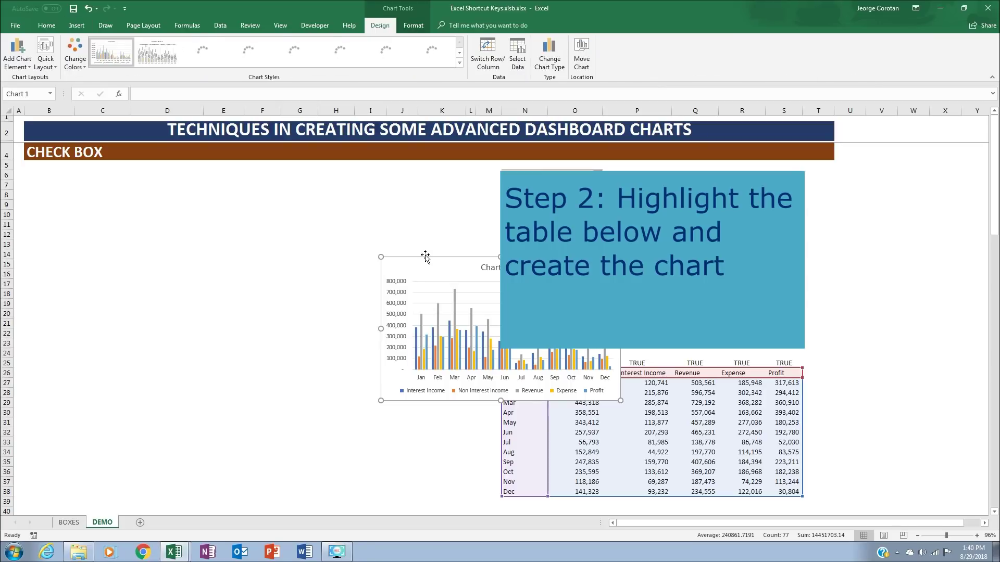
# Step: Move the chart to the top-left and enlarge it to fill the left side
pyautogui.moveTo(176, 202); pyautogui.dragTo(132, 181)
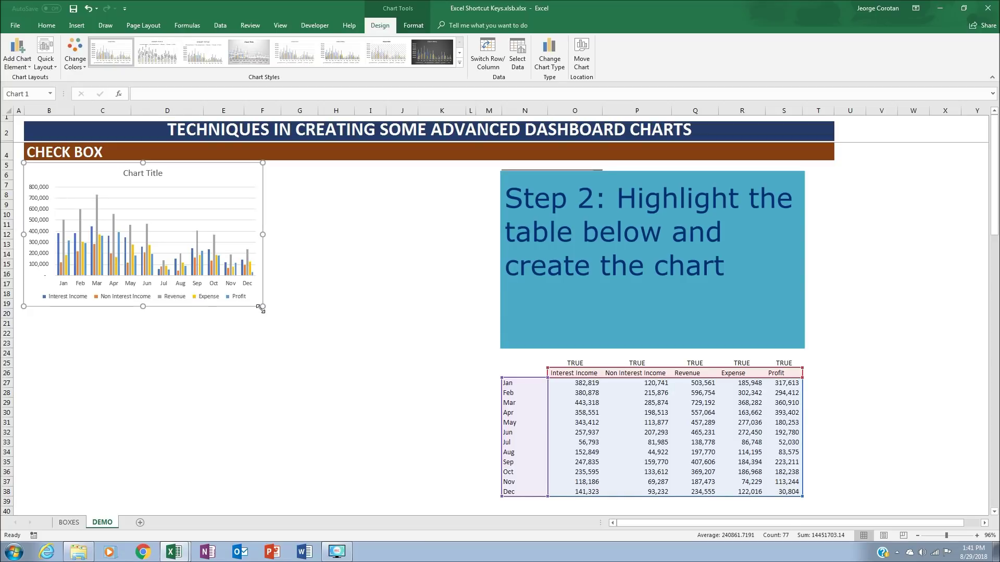
pyautogui.moveTo(262, 308); pyautogui.dragTo(485, 496)
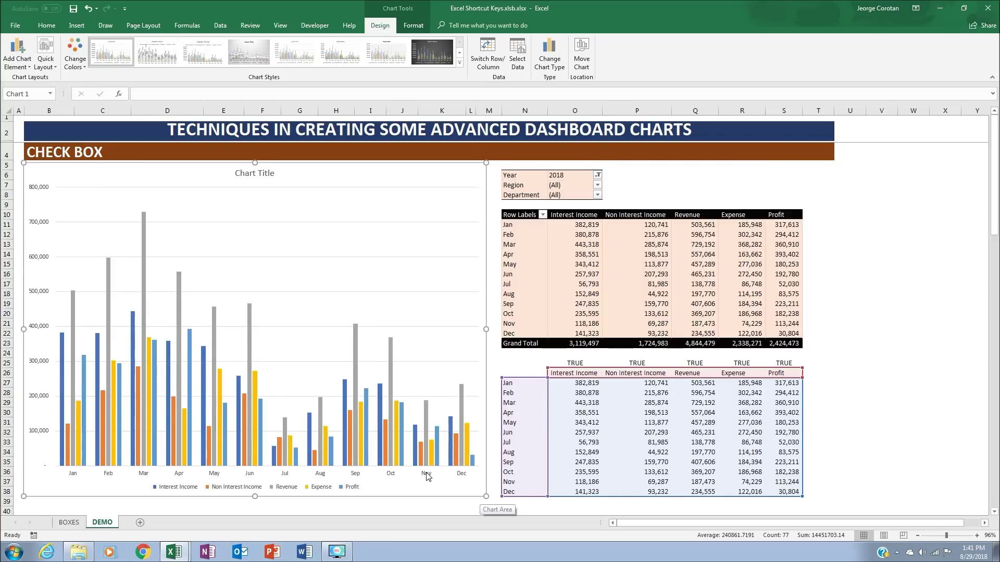
pyautogui.press('Escape')
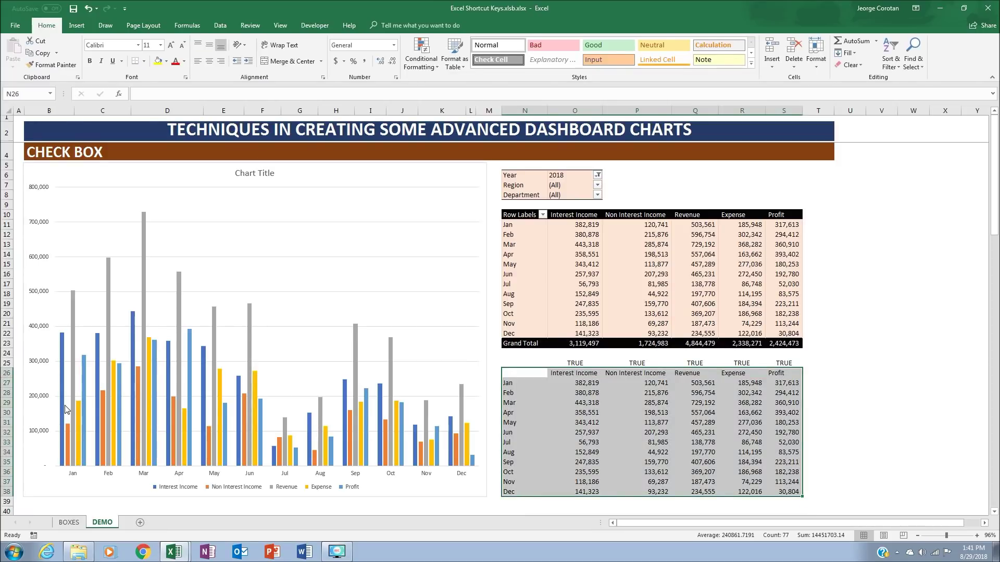
pyautogui.moveTo(64, 399)
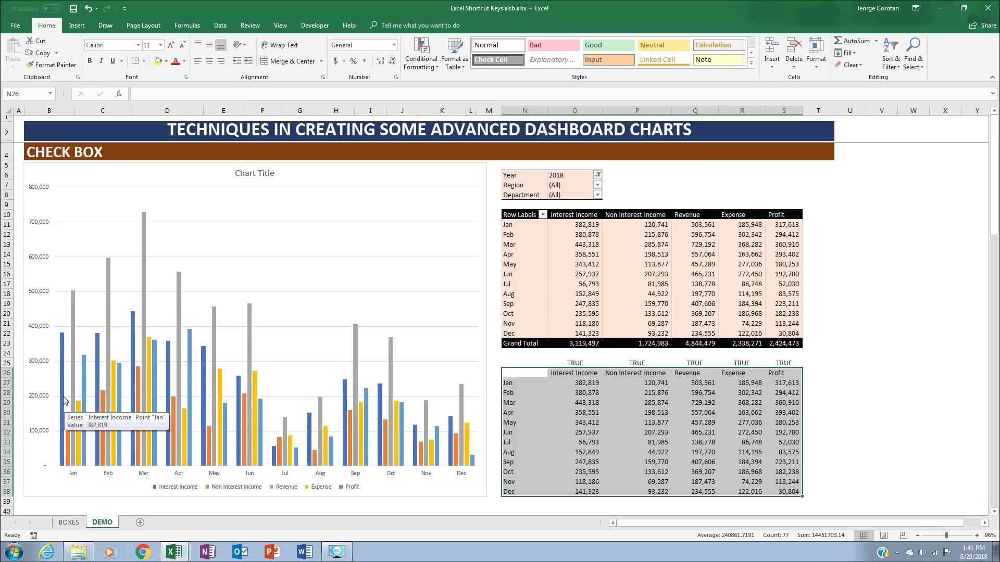
# Step: Make Interest Income and Non Interest Income line series in a combo chart
pyautogui.rightClick(64, 399)
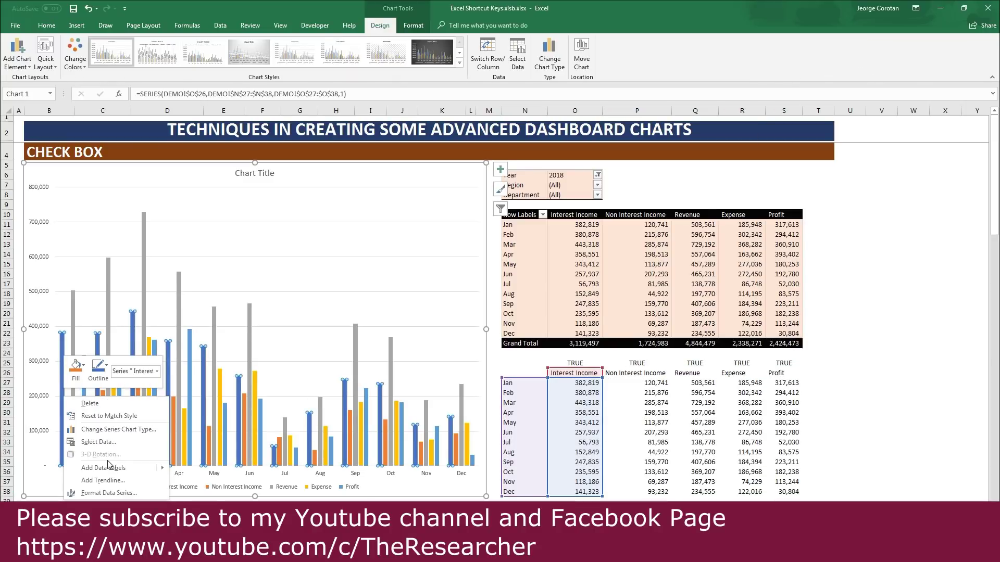
pyautogui.click(116, 430)
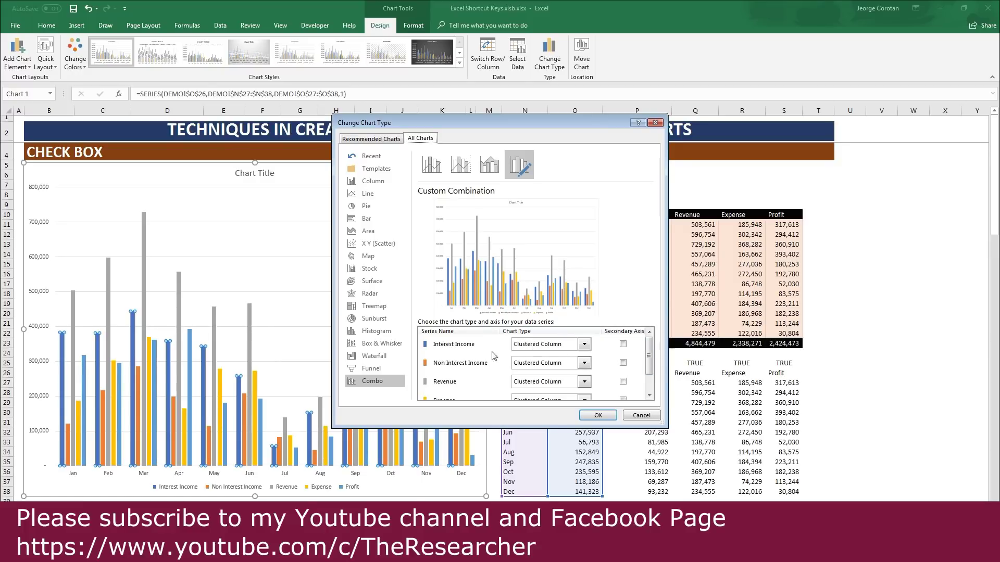
pyautogui.click(584, 345)
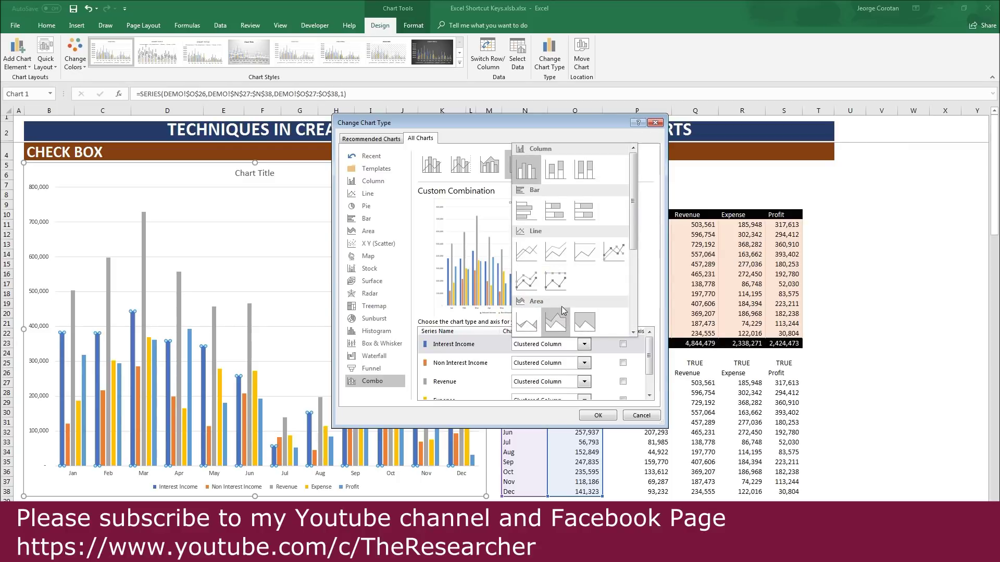
pyautogui.click(527, 252)
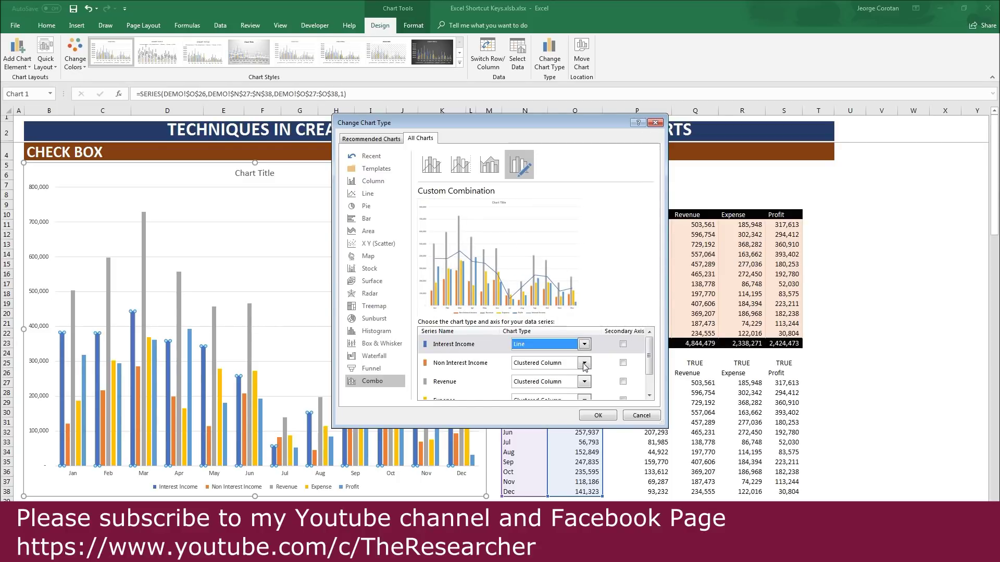
pyautogui.click(585, 364)
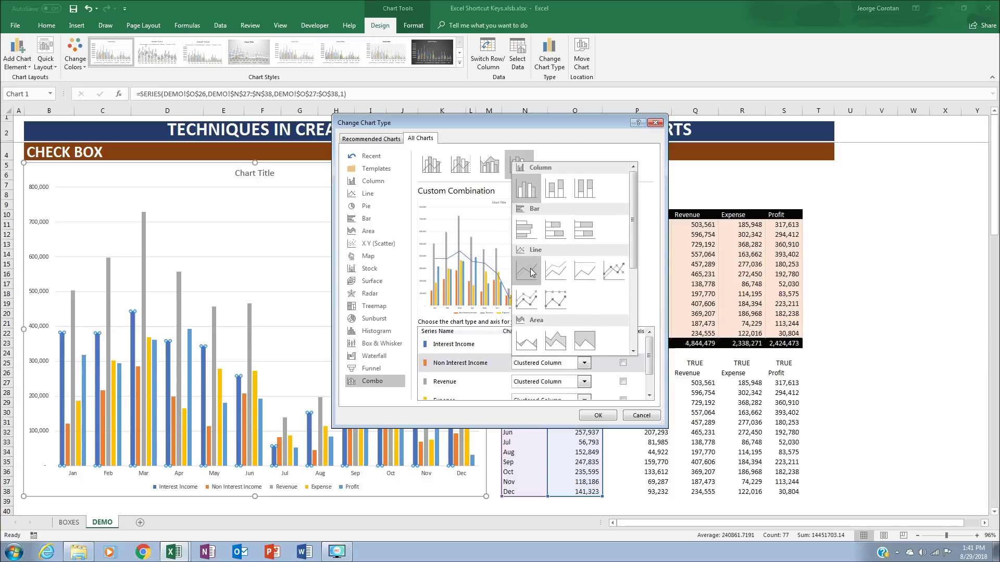
pyautogui.click(532, 272)
pyautogui.click(598, 415)
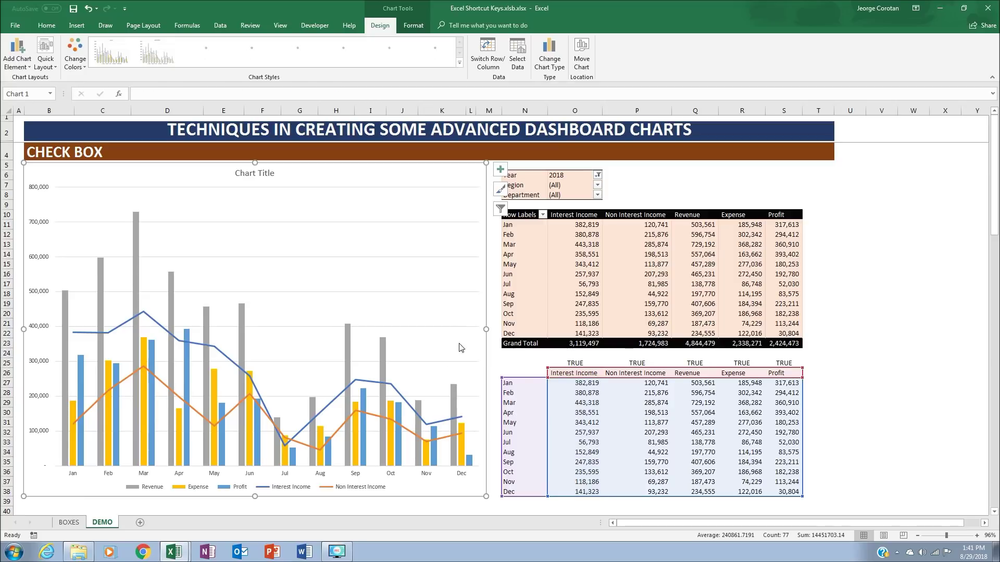
pyautogui.click(503, 362)
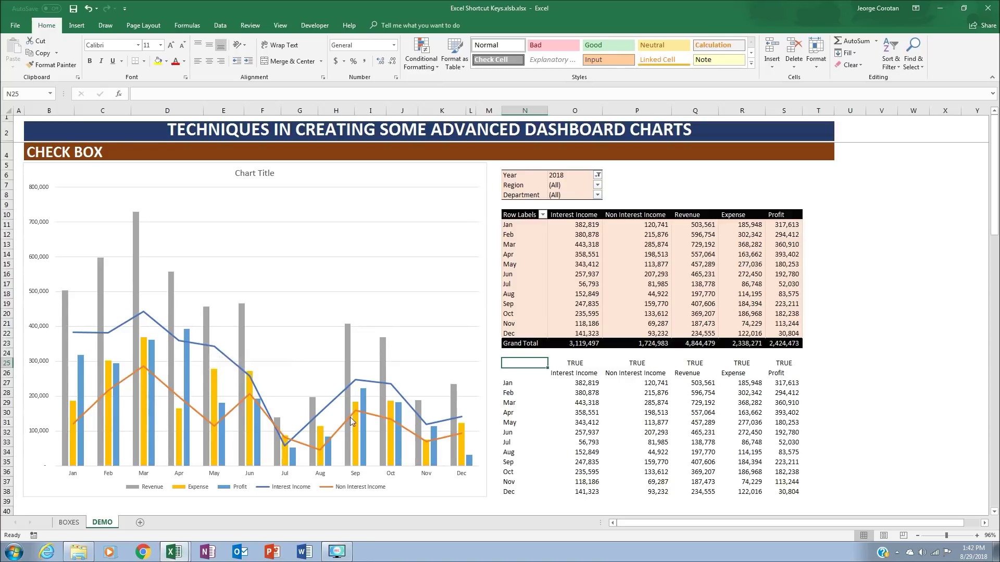
# Step: Turn on Smoothed line for the Interest Income and Non Interest Income series
pyautogui.click(122, 330)
pyautogui.rightClick(121, 330)
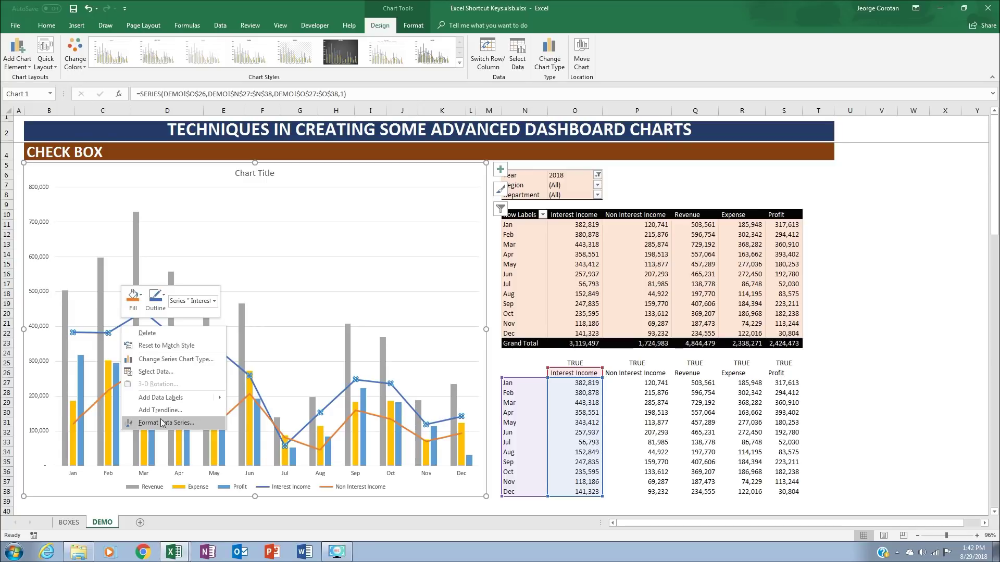
pyautogui.click(162, 423)
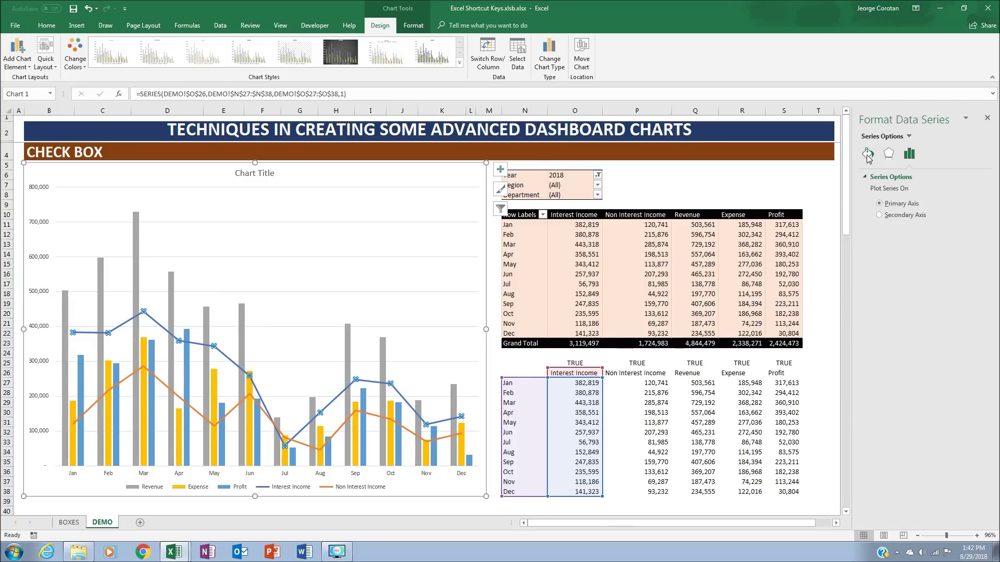
pyautogui.click(868, 154)
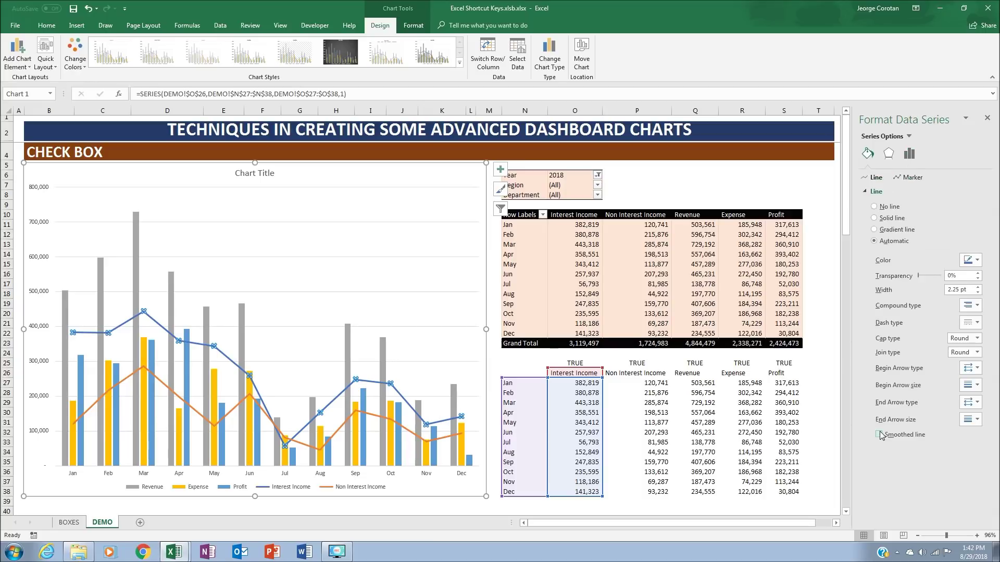
pyautogui.click(879, 434)
pyautogui.click(197, 415)
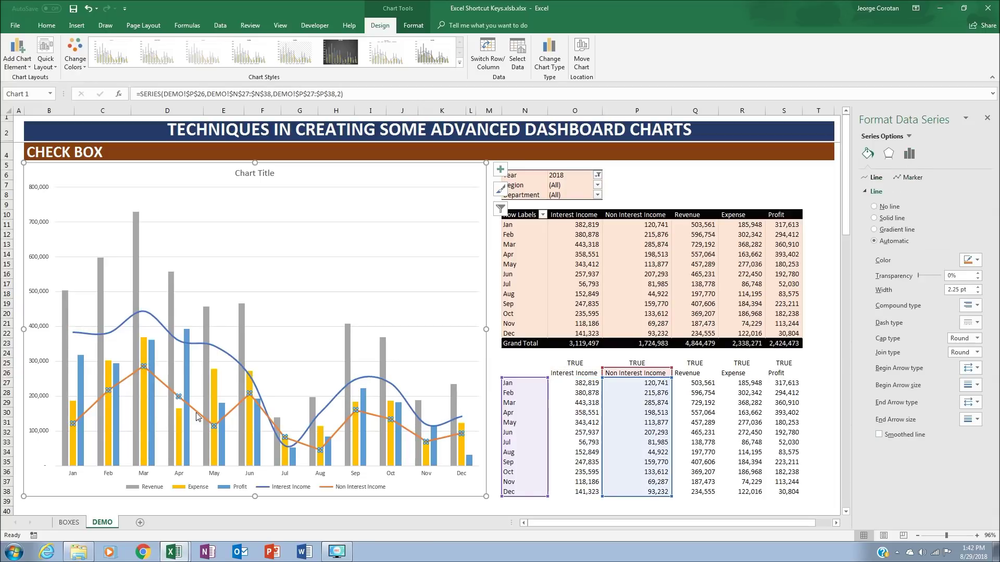
pyautogui.click(905, 435)
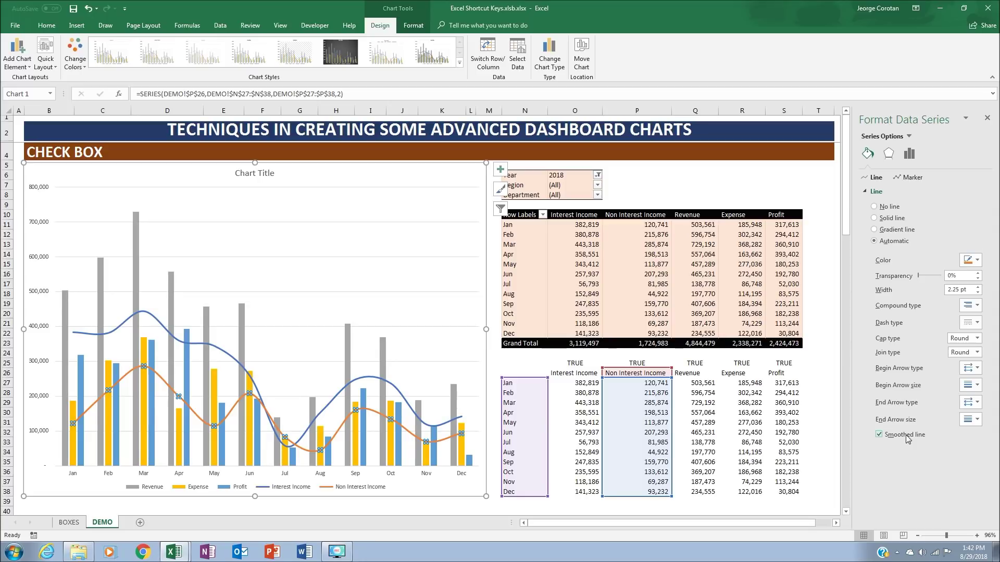
pyautogui.click(492, 373)
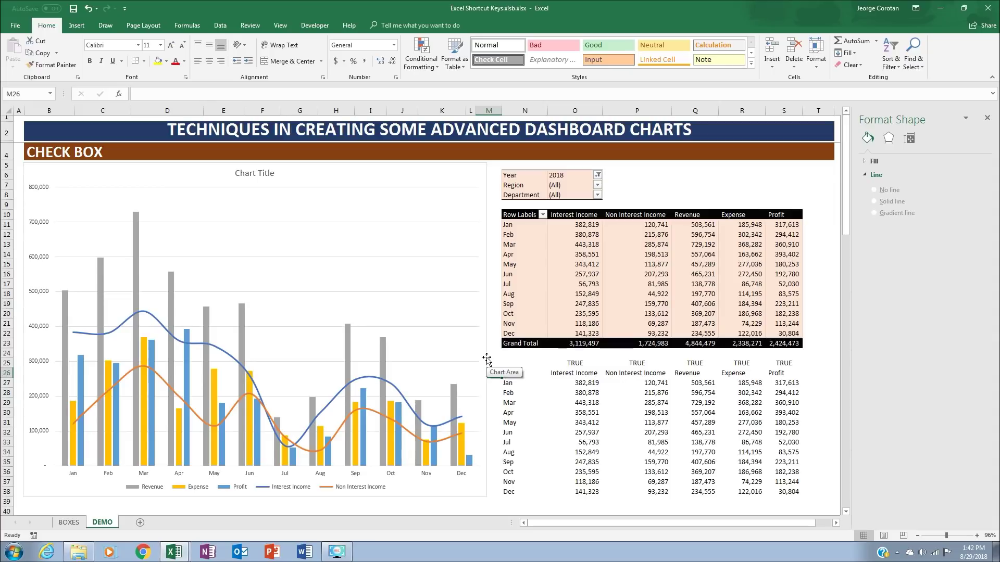
# Step: Shrink the plot area down from the top of the chart
pyautogui.click(268, 203)
pyautogui.moveTo(267, 203); pyautogui.dragTo(268, 207)
pyautogui.moveTo(505, 462); pyautogui.dragTo(501, 370)
pyautogui.click(501, 370)
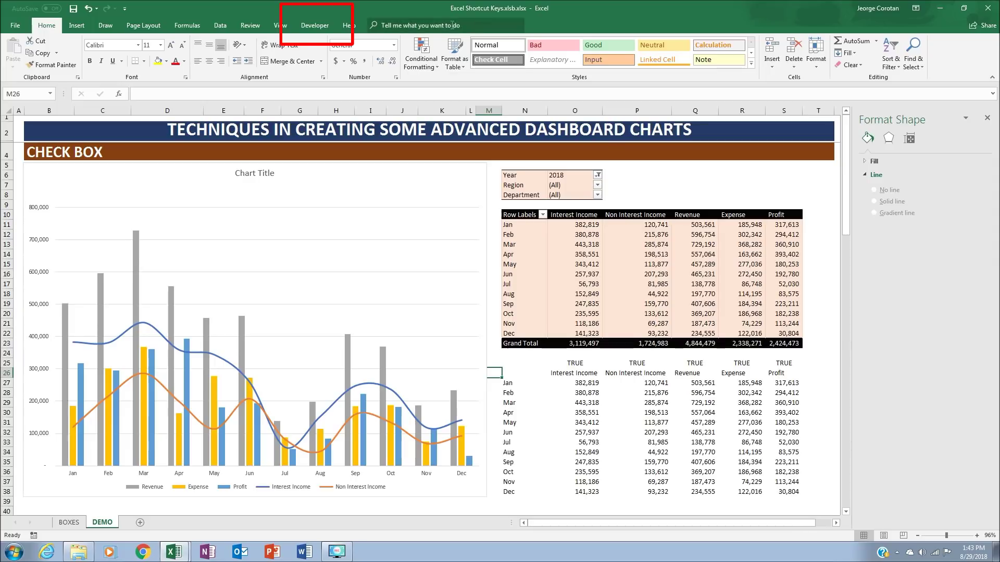
# Step: Open Excel Options and go to the Customize Ribbon page
pyautogui.click(22, 27)
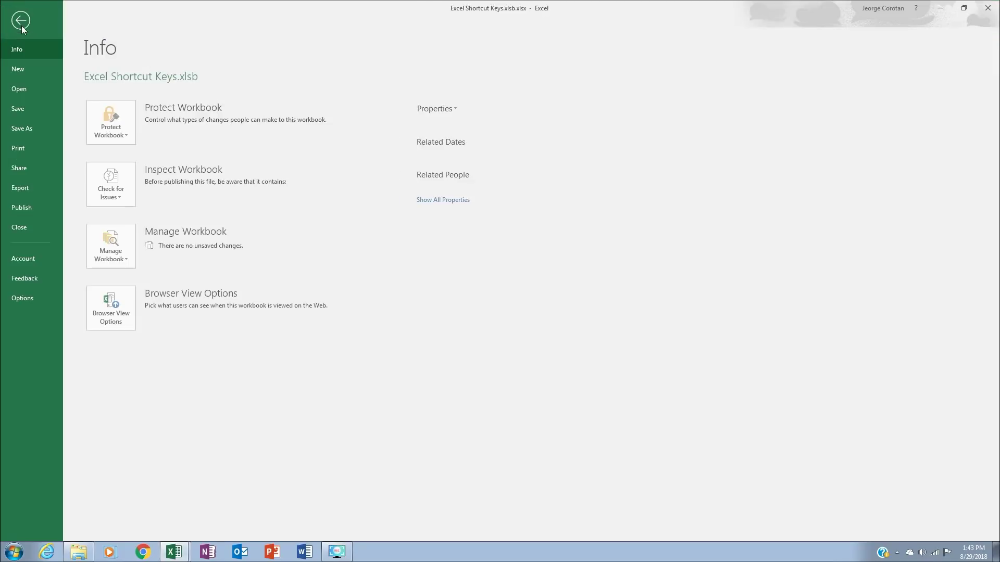
pyautogui.click(33, 297)
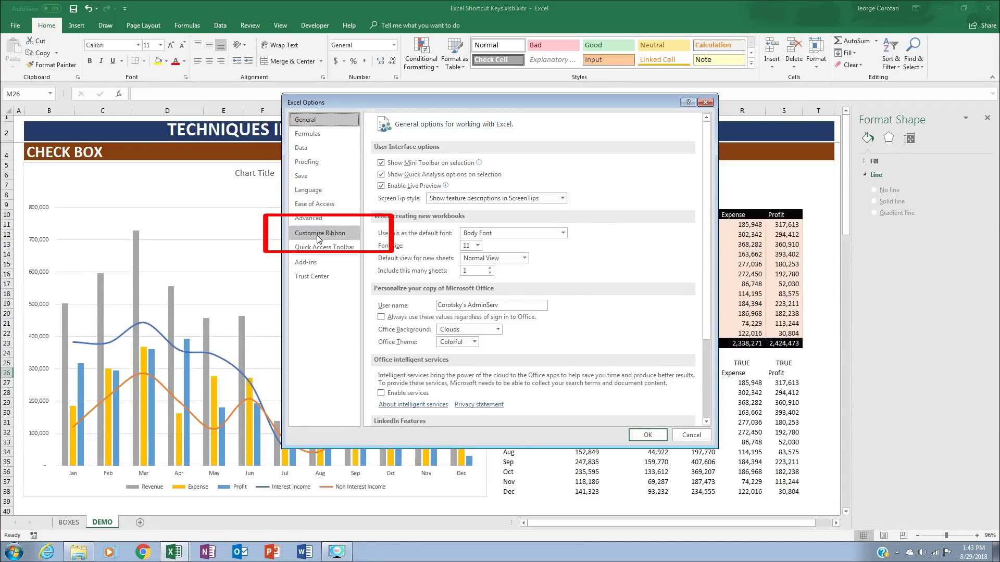
pyautogui.click(317, 236)
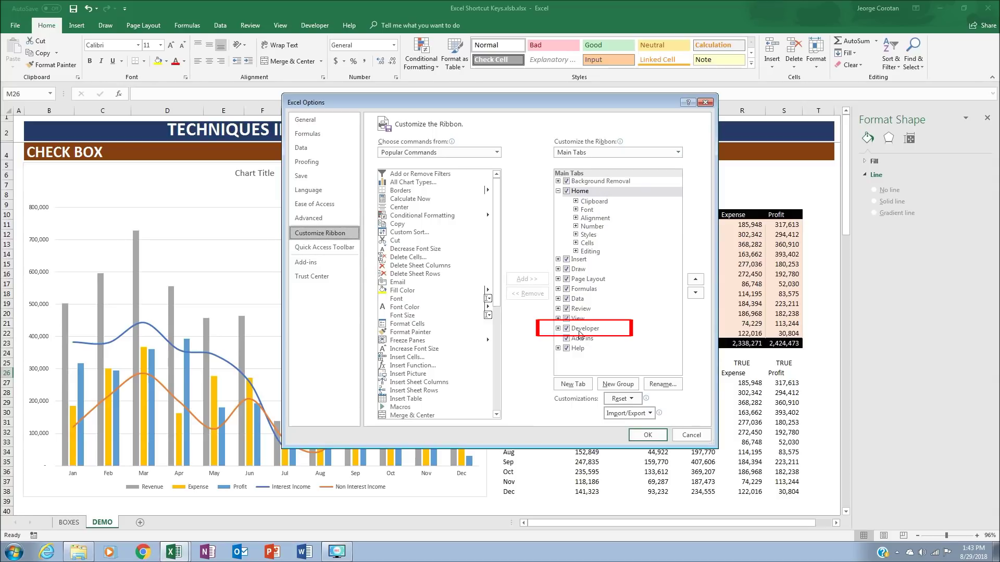
# Step: Draw a Form Control check box on the chart from the Developer tab
pyautogui.click(641, 435)
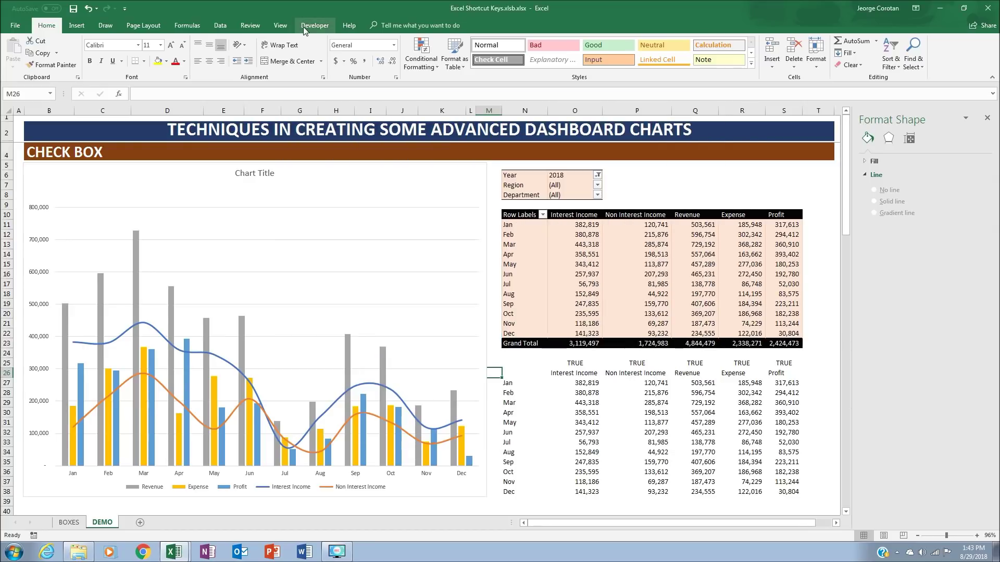
pyautogui.click(305, 30)
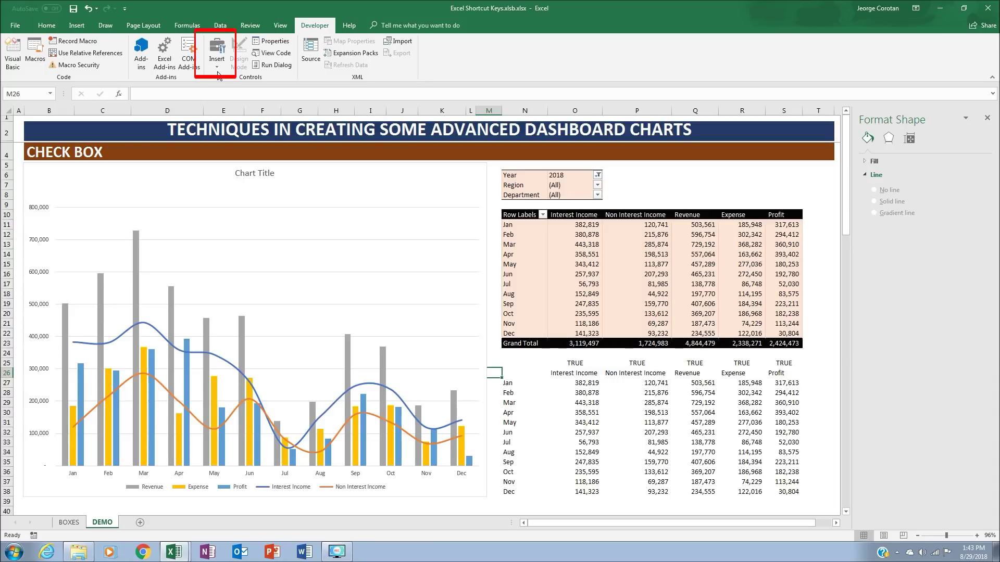
pyautogui.click(217, 71)
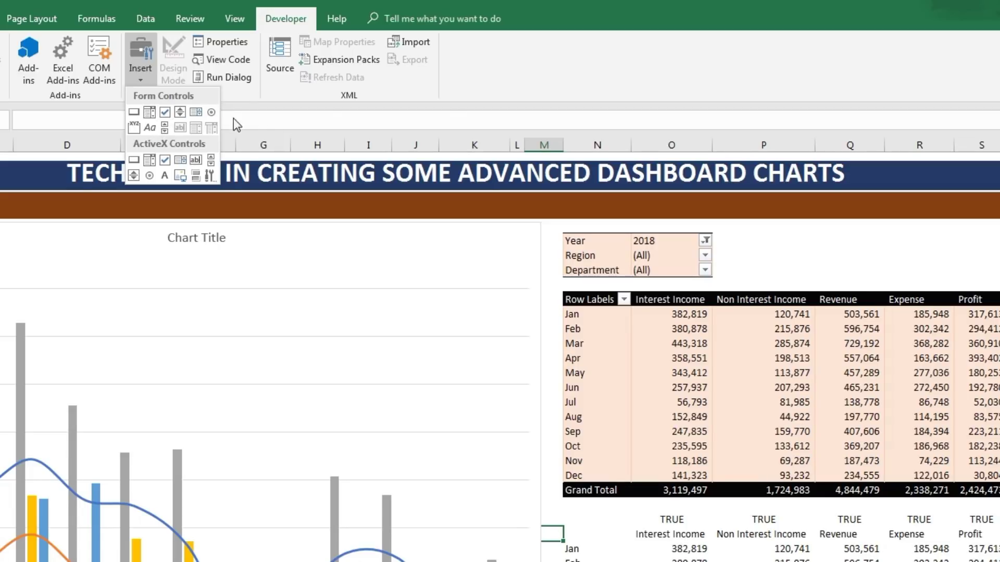
pyautogui.click(165, 113)
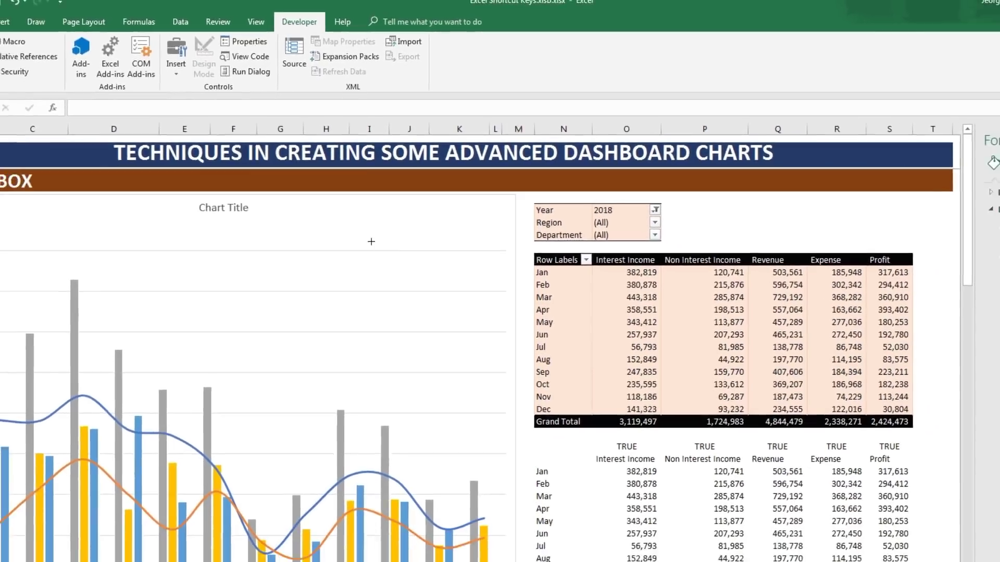
pyautogui.moveTo(328, 250); pyautogui.dragTo(466, 309)
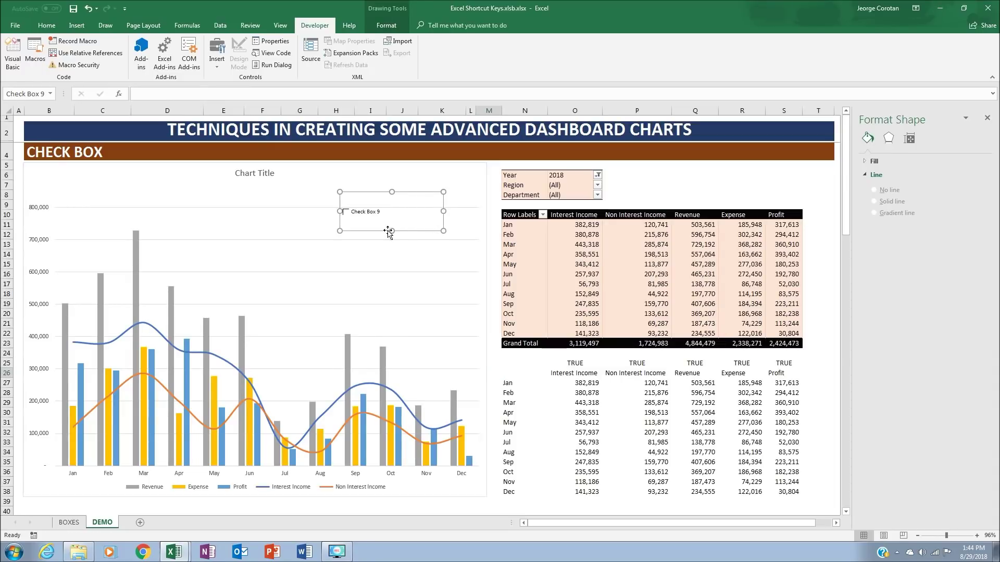
pyautogui.moveTo(392, 219); pyautogui.dragTo(392, 219)
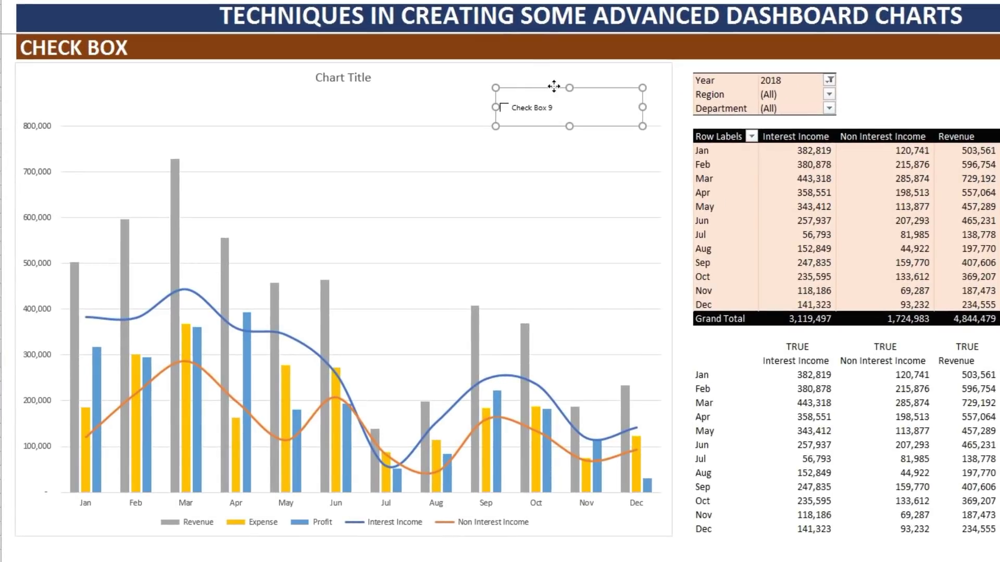
pyautogui.press('Escape')
# Step: Move the check box to the chart's top-left corner and label it Interest Income
pyautogui.moveTo(561, 84); pyautogui.dragTo(129, 82)
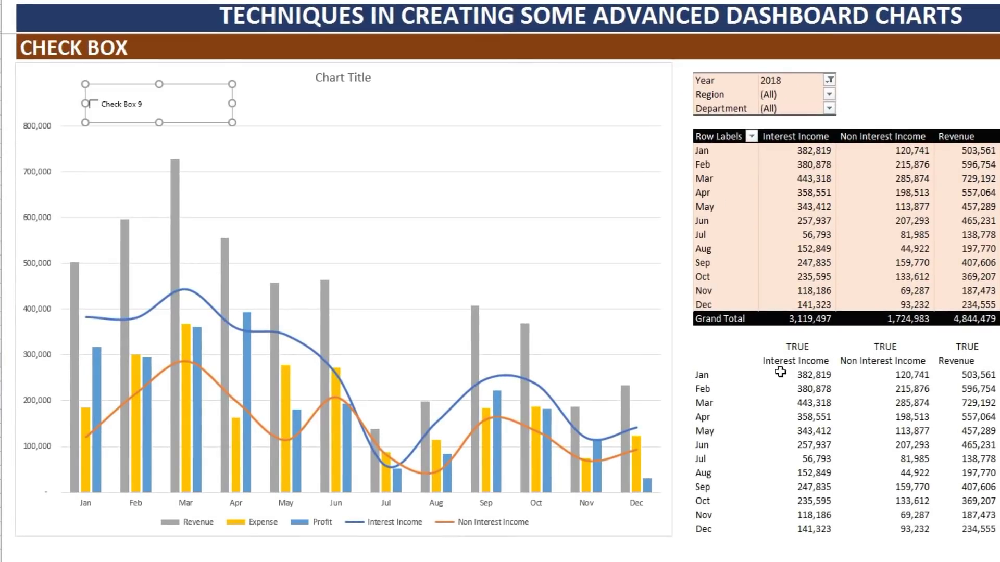
pyautogui.click(192, 113)
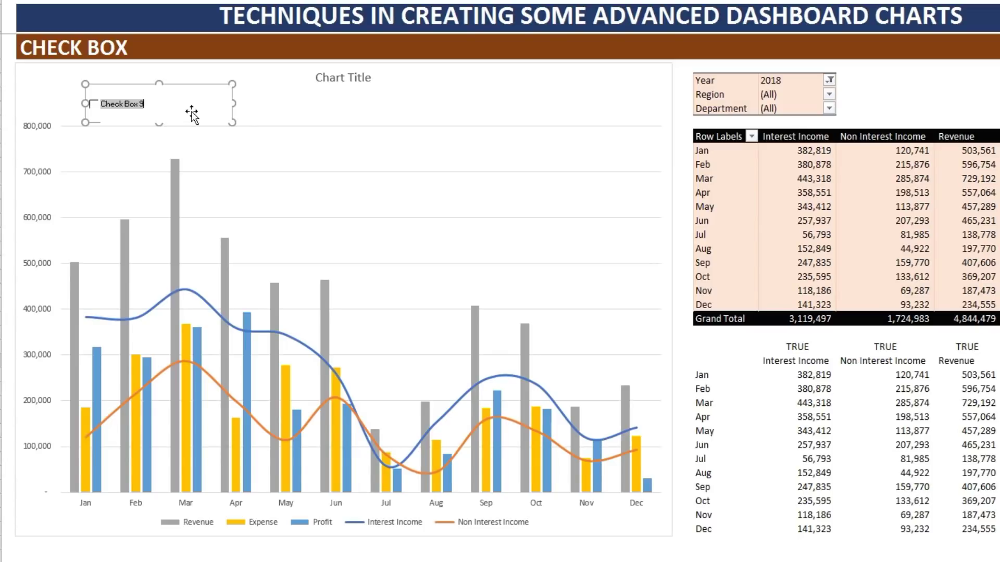
pyautogui.click(192, 114)
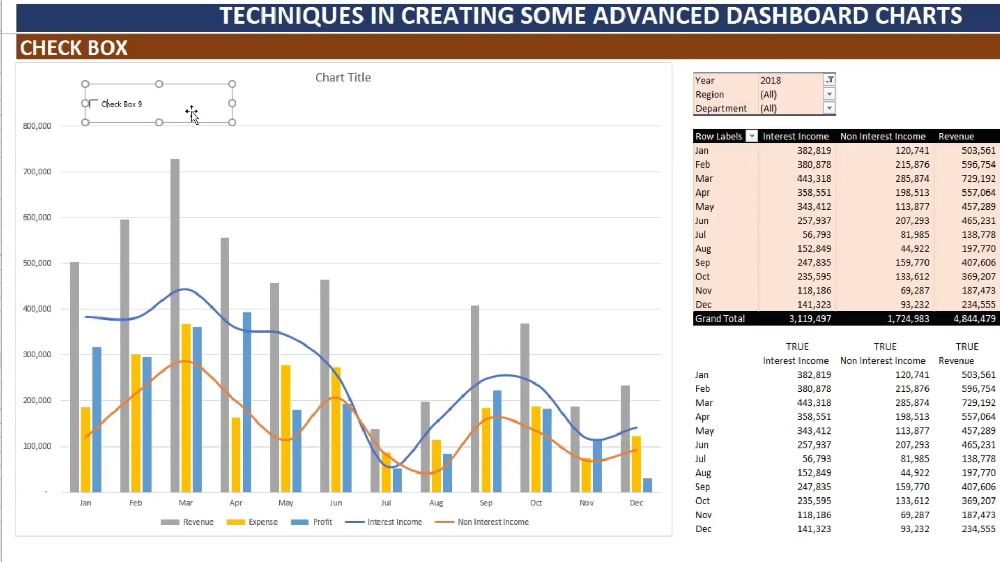
pyautogui.click(186, 107)
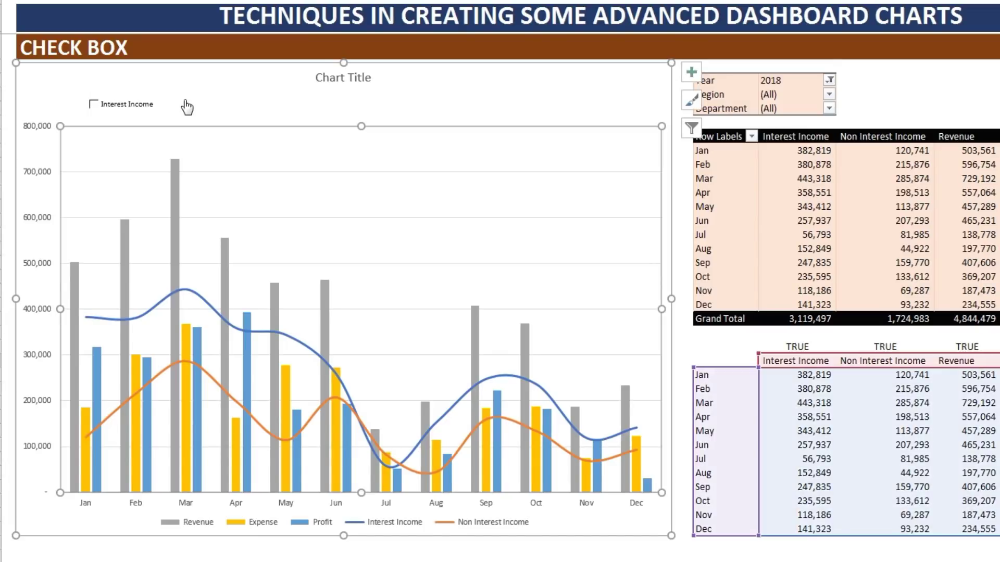
pyautogui.rightClick(134, 111)
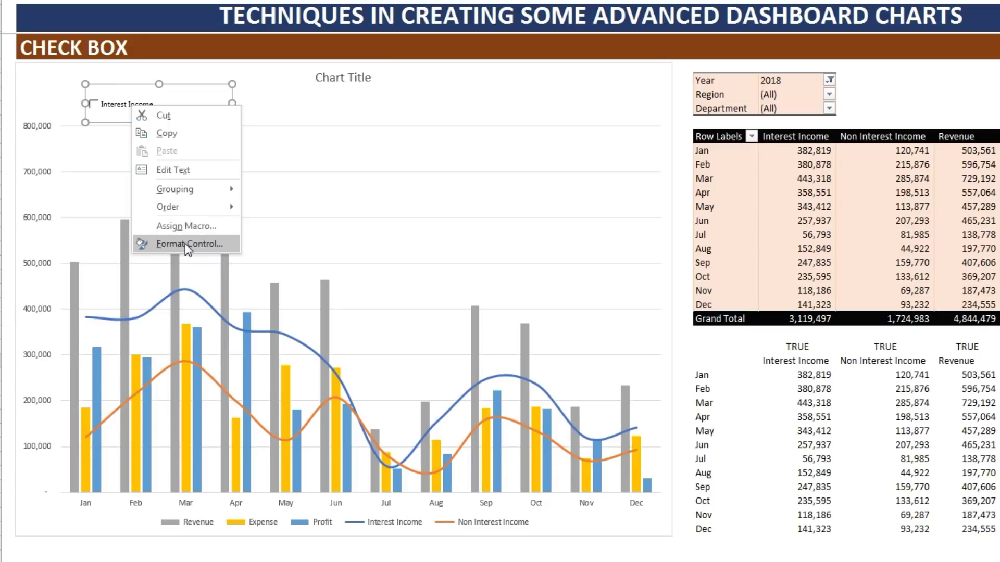
pyautogui.click(185, 243)
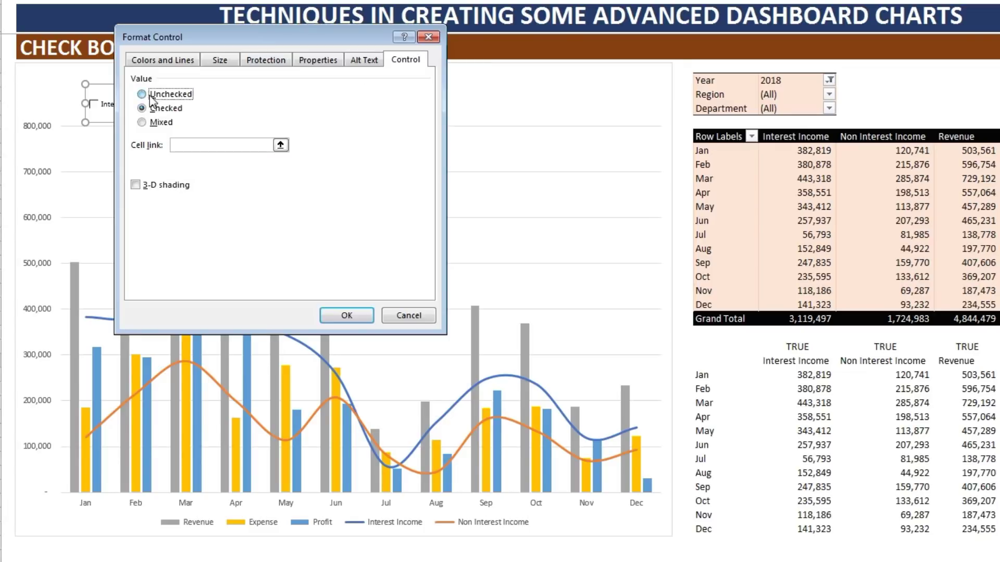
pyautogui.click(151, 108)
pyautogui.click(179, 146)
pyautogui.click(798, 344)
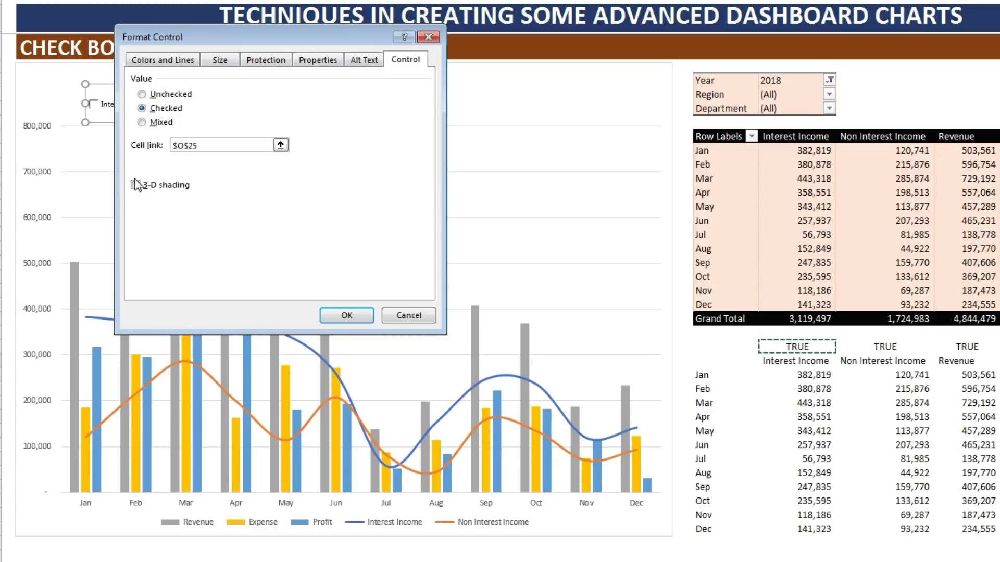
pyautogui.click(137, 185)
pyautogui.click(351, 316)
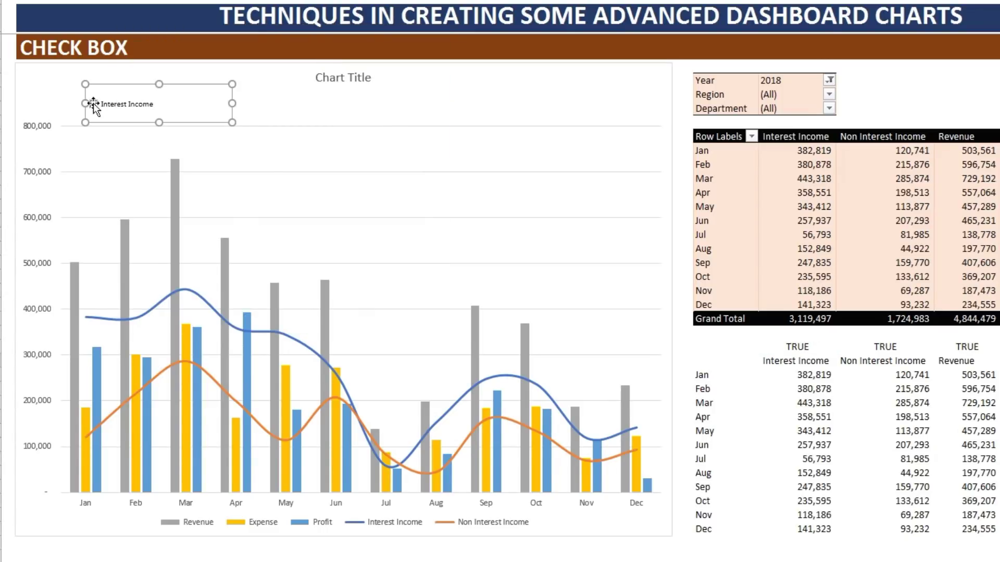
pyautogui.click(441, 147)
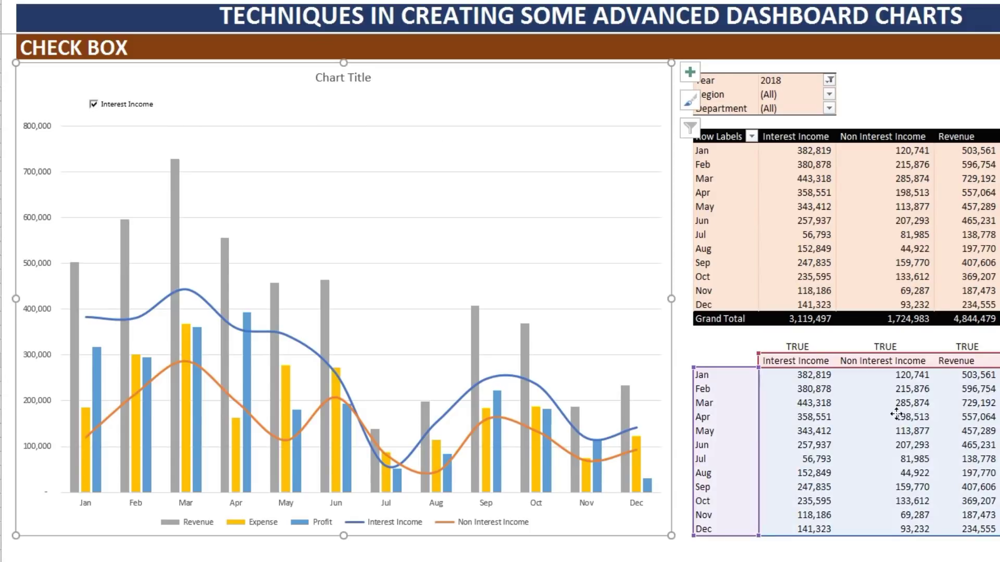
pyautogui.click(105, 125)
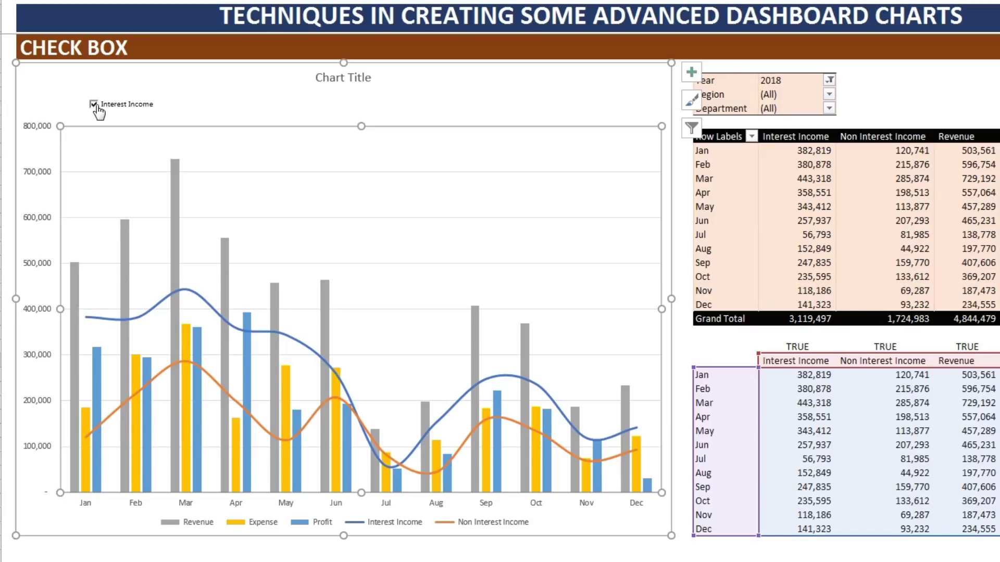
pyautogui.click(94, 105)
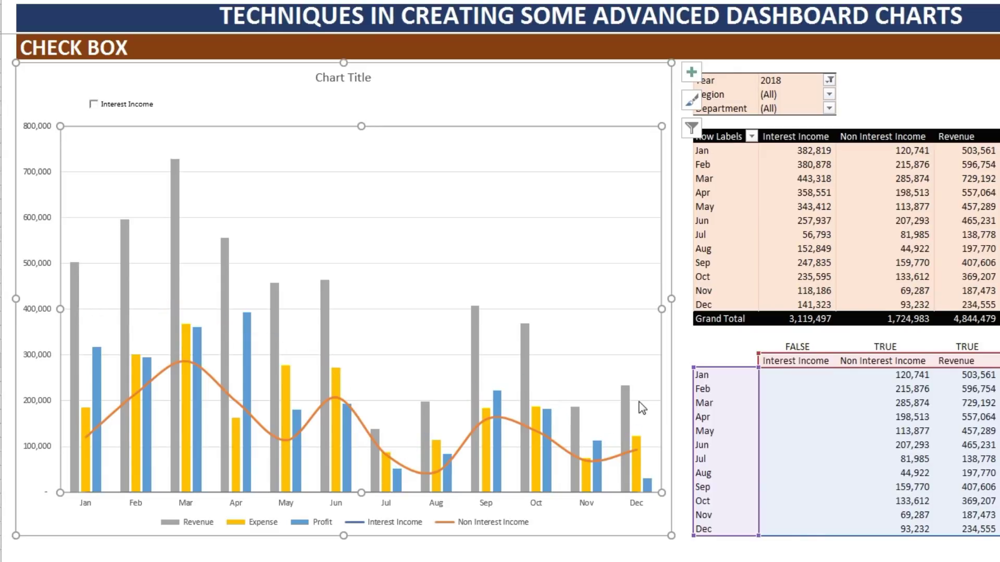
pyautogui.click(130, 104)
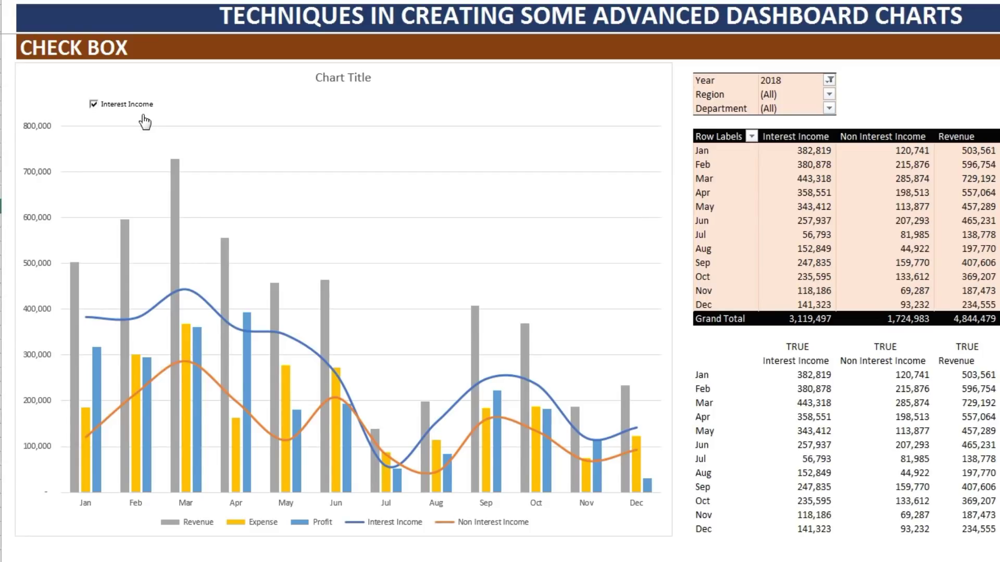
pyautogui.keyDown('ctrl'); pyautogui.click(122, 100); pyautogui.keyUp('ctrl')
# Step: Copy the Interest Income check box, place the copy beside it, and rename it Non-Interest Income
pyautogui.rightClick(122, 102)
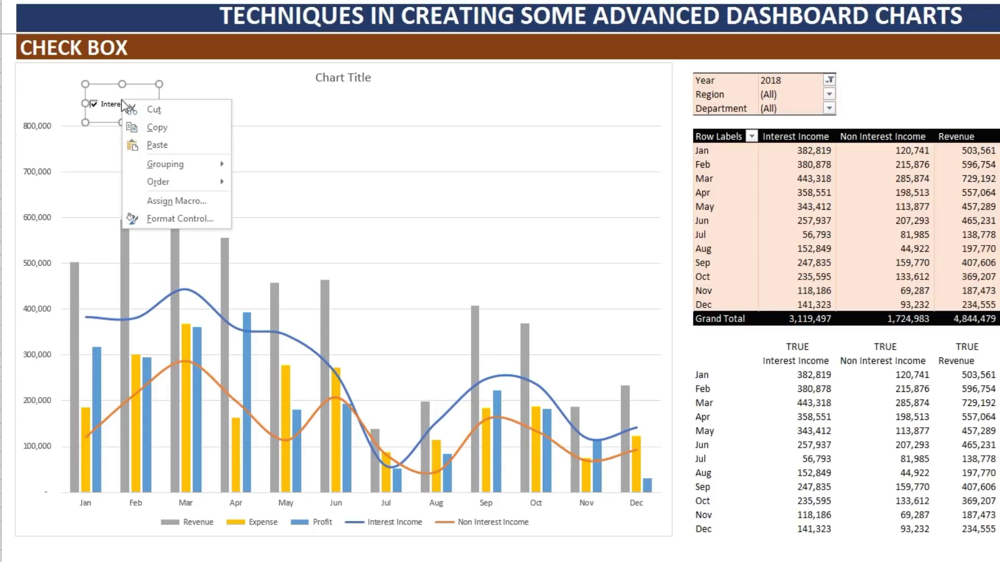
pyautogui.click(152, 127)
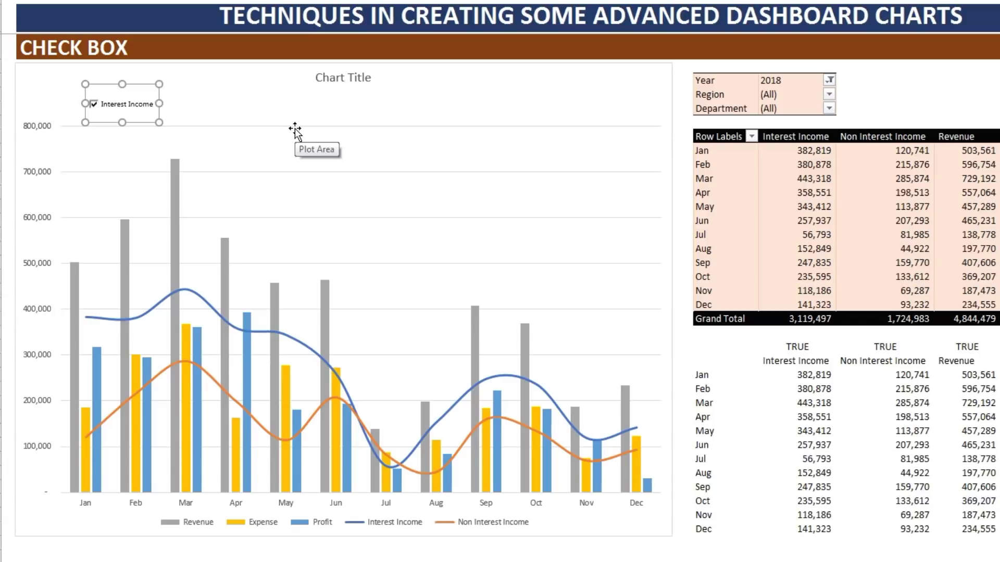
pyautogui.hotkey('ctrl', 'v')
pyautogui.moveTo(156, 96); pyautogui.dragTo(245, 85)
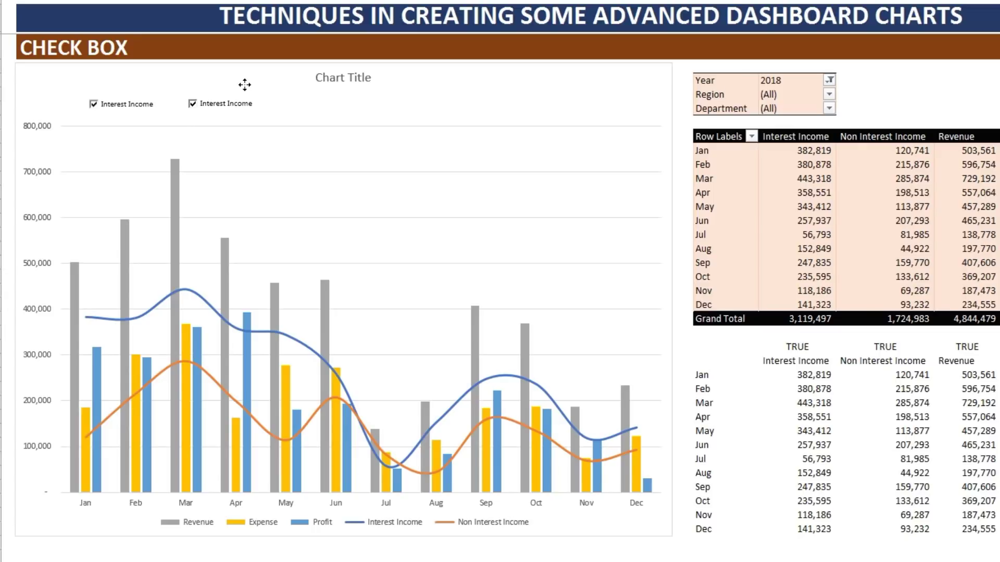
pyautogui.keyDown('ctrl'); pyautogui.click(245, 86); pyautogui.keyUp('ctrl')
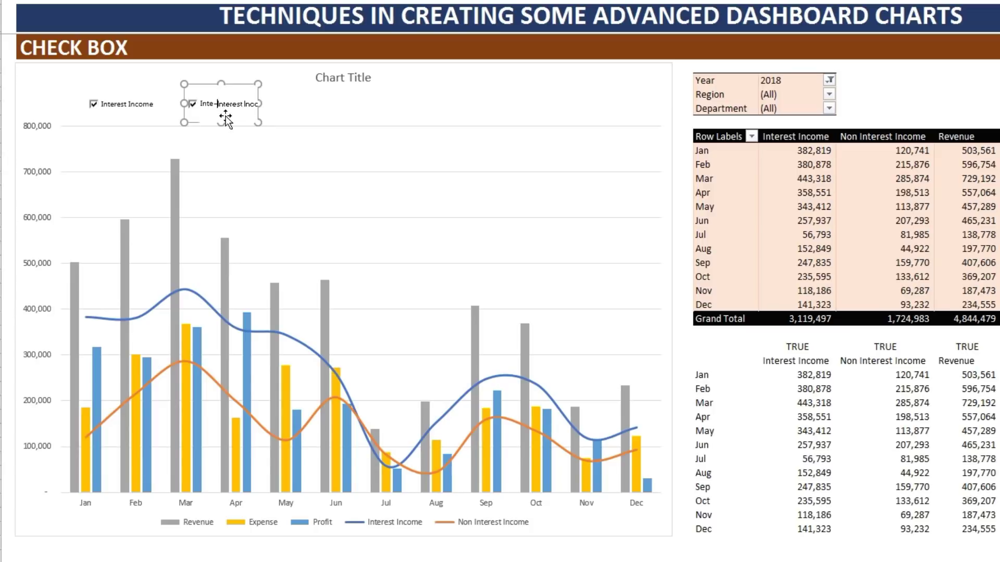
pyautogui.click(327, 110)
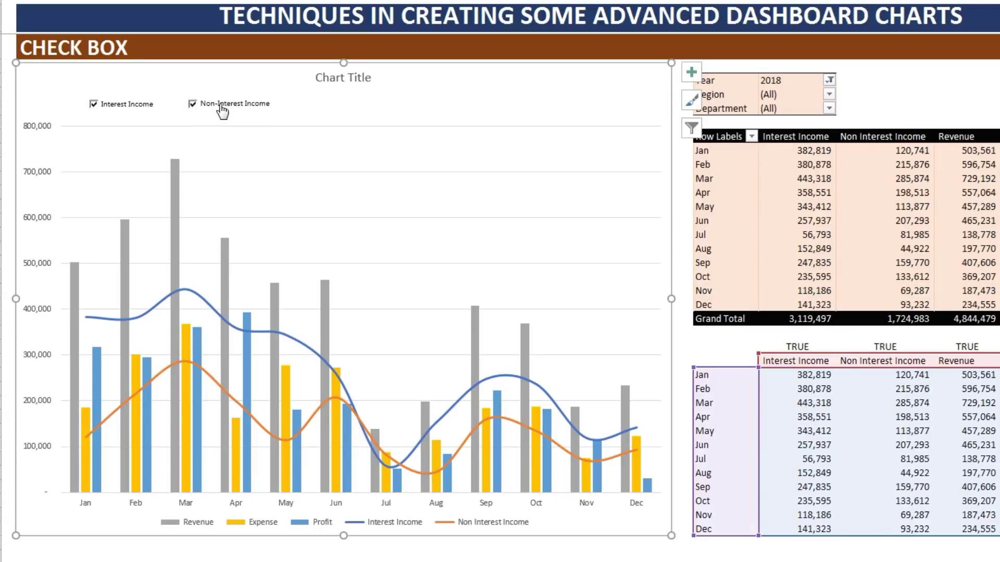
pyautogui.rightClick(219, 104)
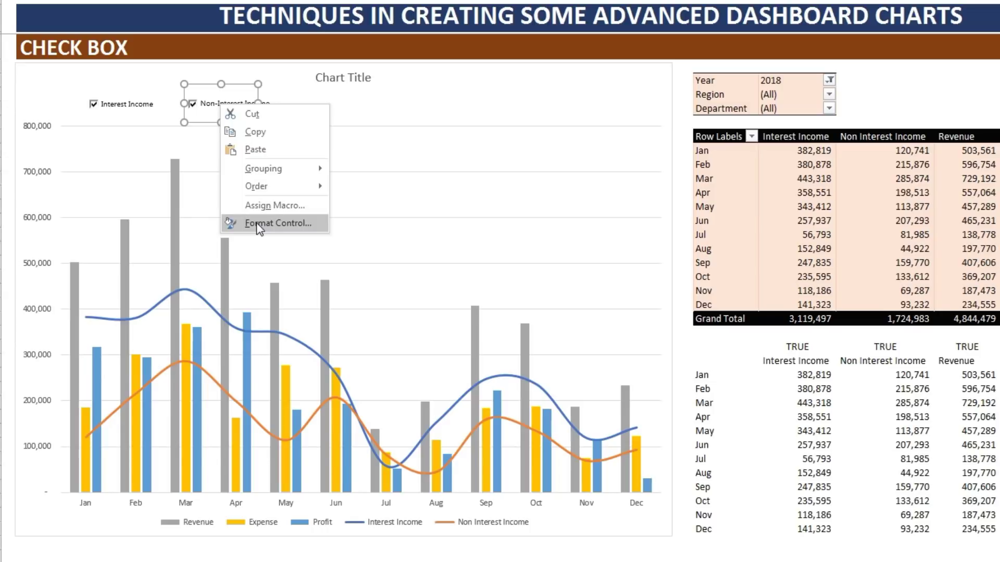
# Step: Change the Non-Interest Income check box's cell link from $O$25 to $P$25
pyautogui.rightClick(235, 98)
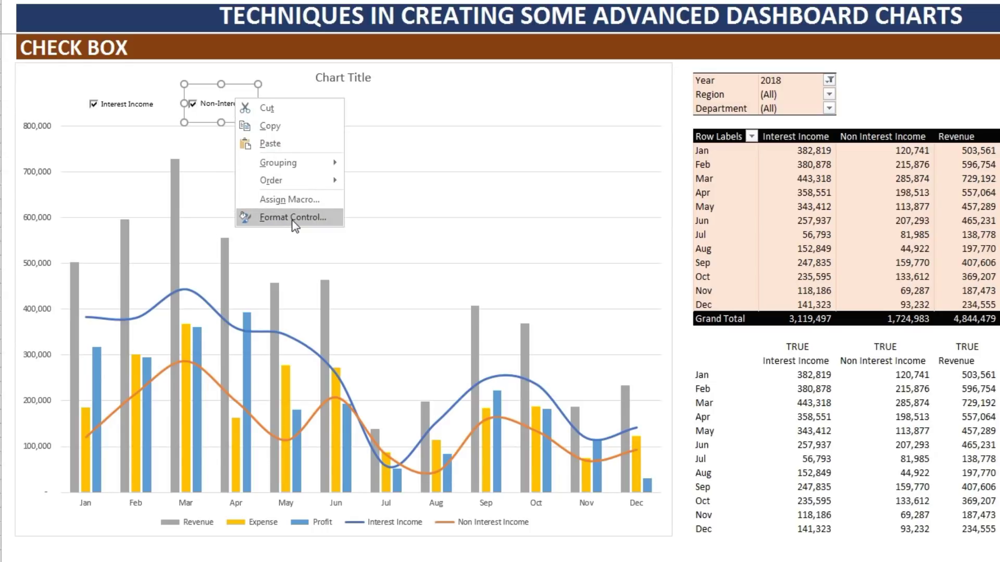
pyautogui.click(294, 218)
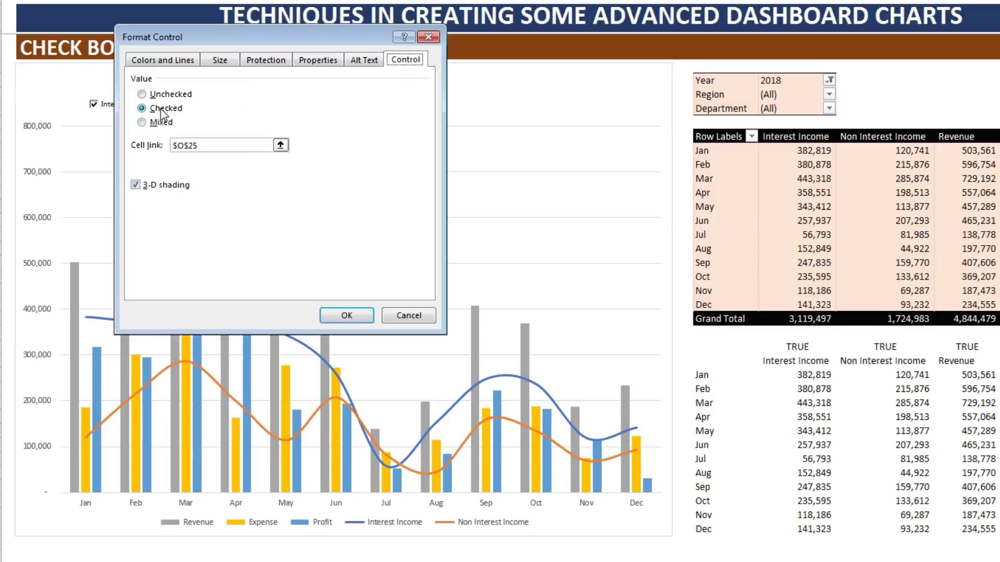
pyautogui.click(218, 148)
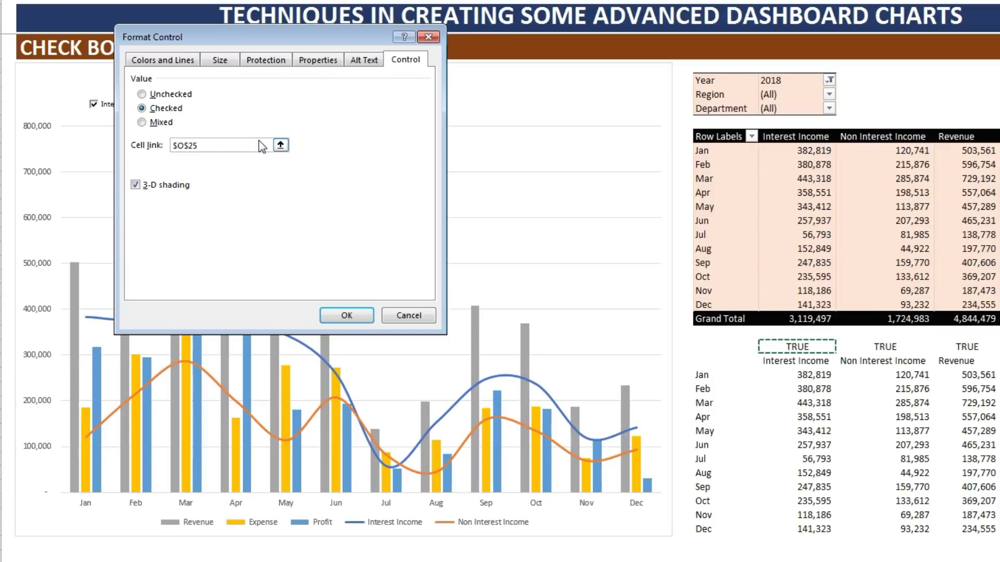
pyautogui.press('BackSpace')
pyautogui.press('BackSpace')
pyautogui.press('BackSpace')
pyautogui.press('BackSpace')
pyautogui.press('BackSpace')
pyautogui.click(891, 347)
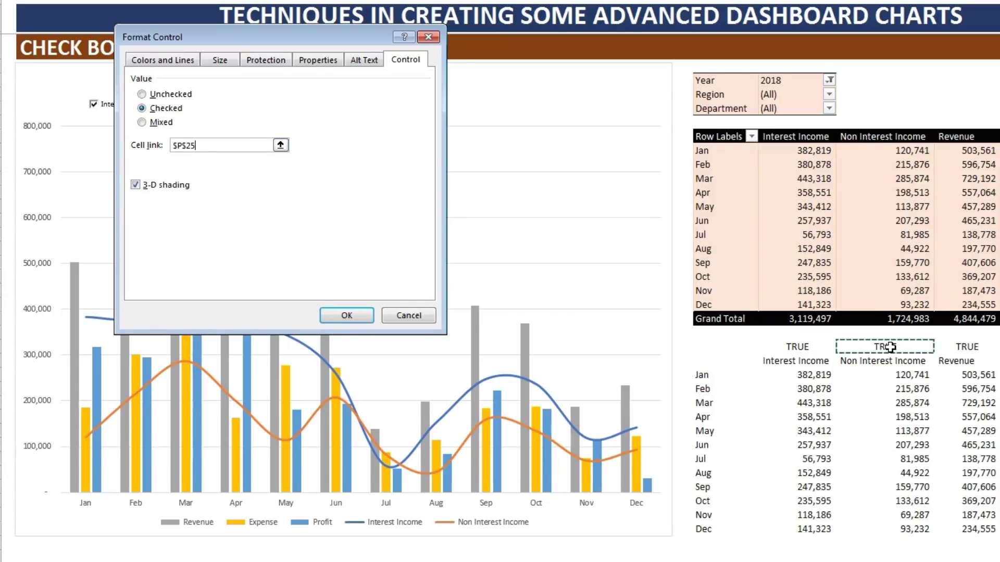
pyautogui.click(345, 316)
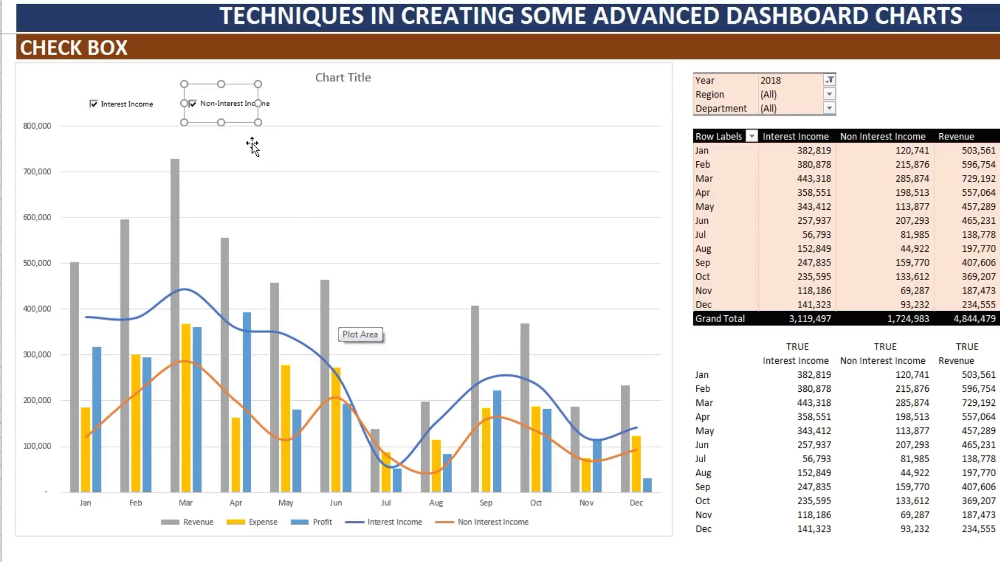
pyautogui.click(314, 99)
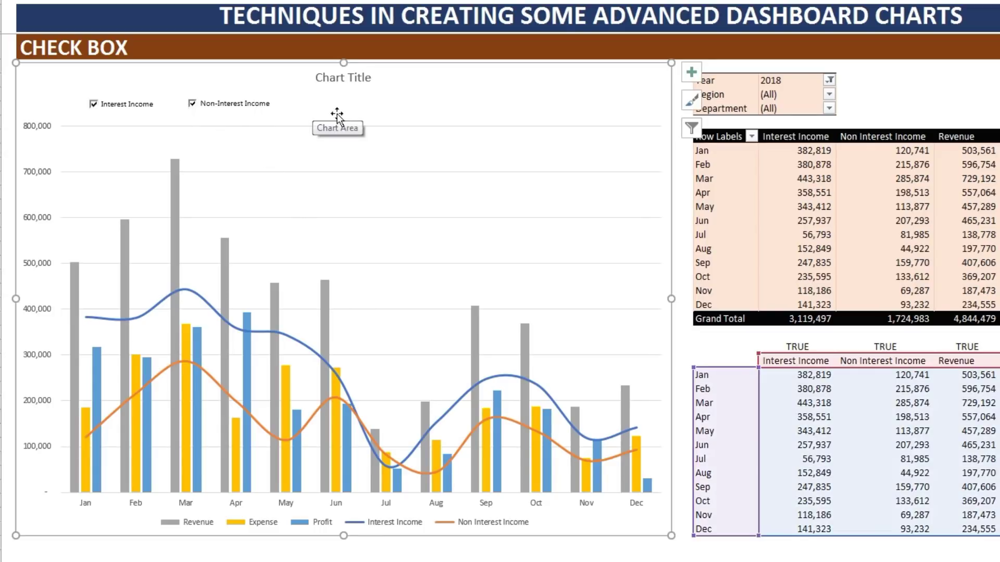
# Step: Duplicate the Non-Interest Income check box and line the copies up further right across the chart
pyautogui.rightClick(253, 106)
pyautogui.press('c')
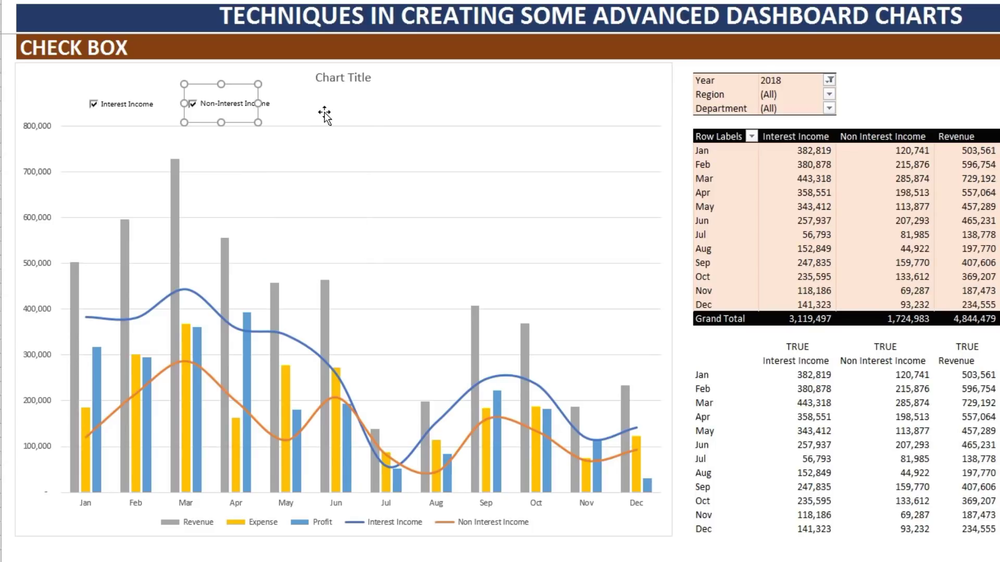
pyautogui.hotkey('ctrl', 'v')
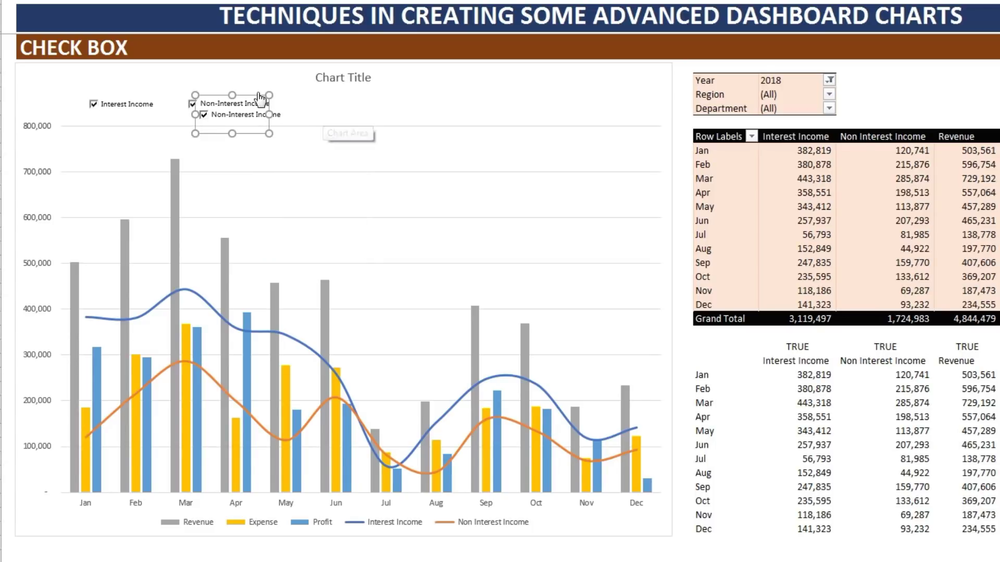
pyautogui.moveTo(275, 93); pyautogui.dragTo(369, 82)
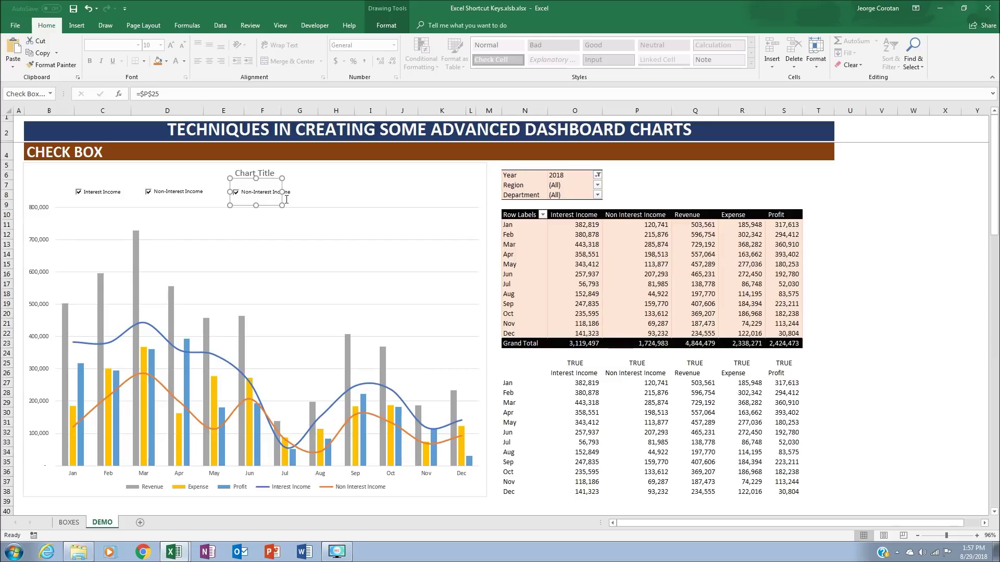
pyautogui.hotkey('ctrl', 'd')
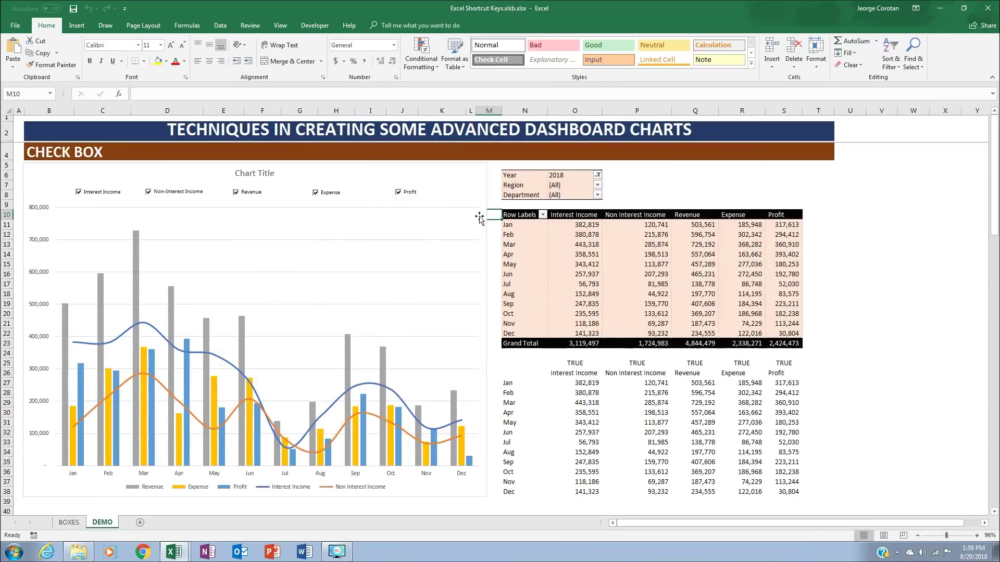
pyautogui.click(479, 216)
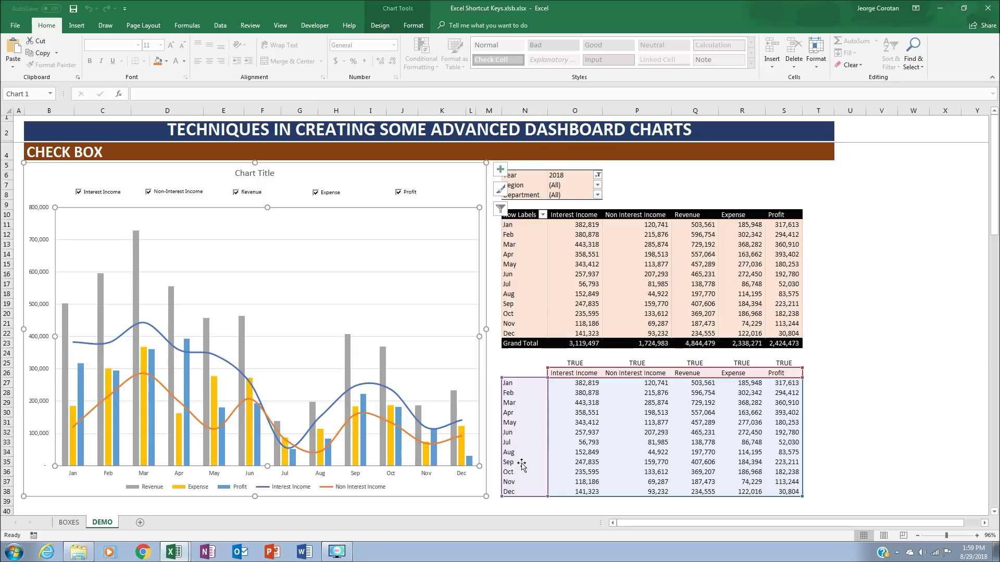
# Step: Test each toggle, keep both income lines shown, and untick Revenue, Expense and Profit
pyautogui.click(78, 193)
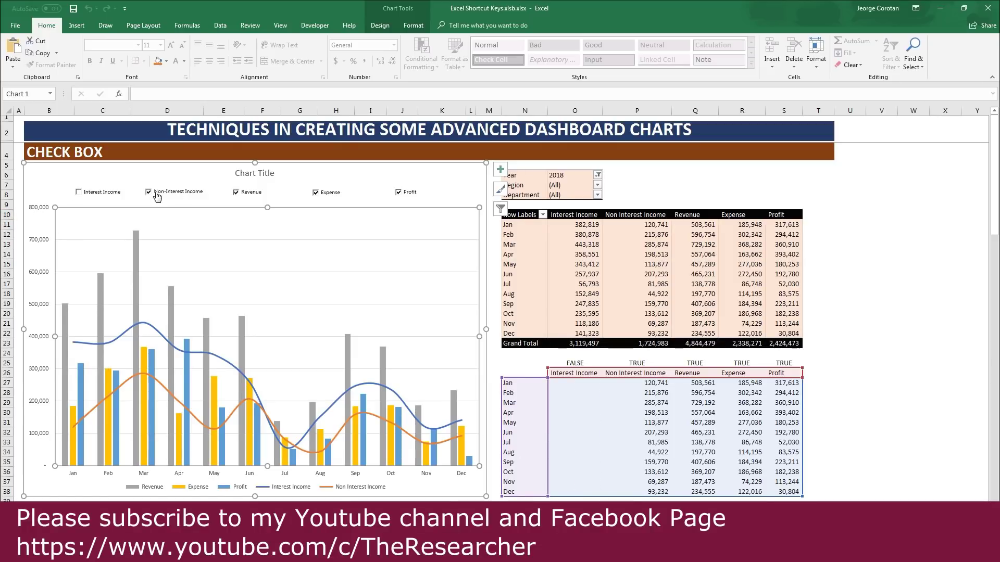
pyautogui.click(157, 196)
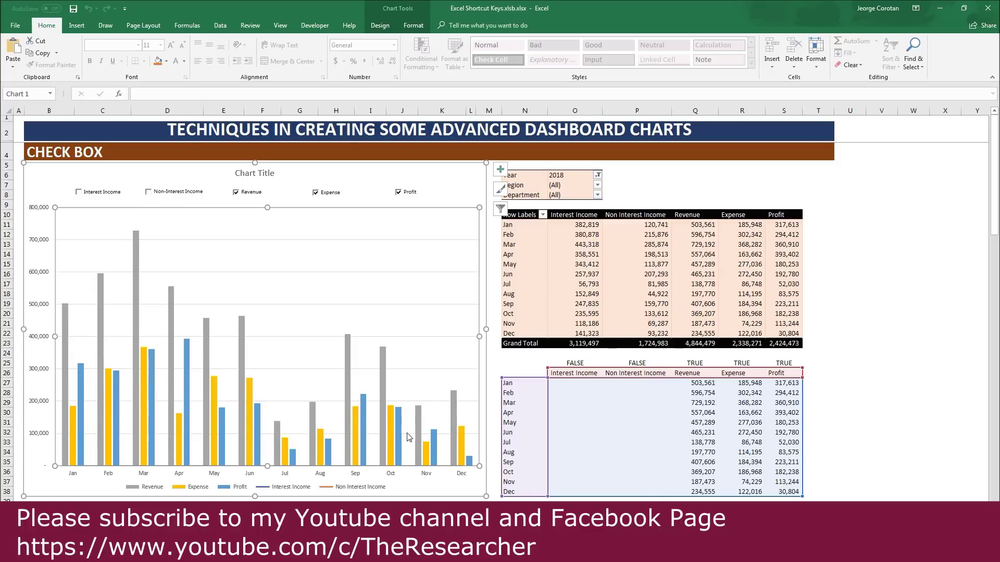
pyautogui.click(79, 193)
pyautogui.click(149, 193)
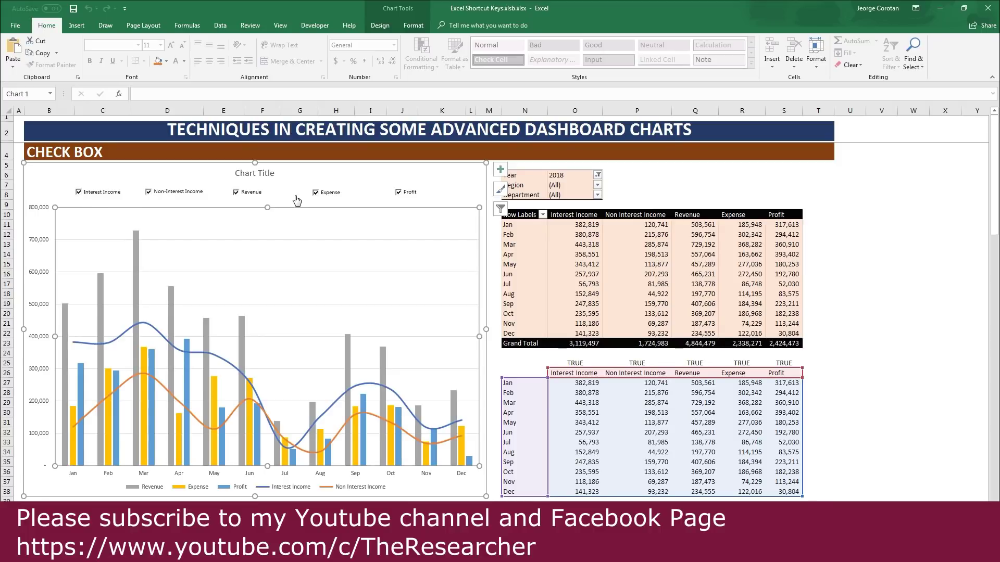
pyautogui.click(241, 195)
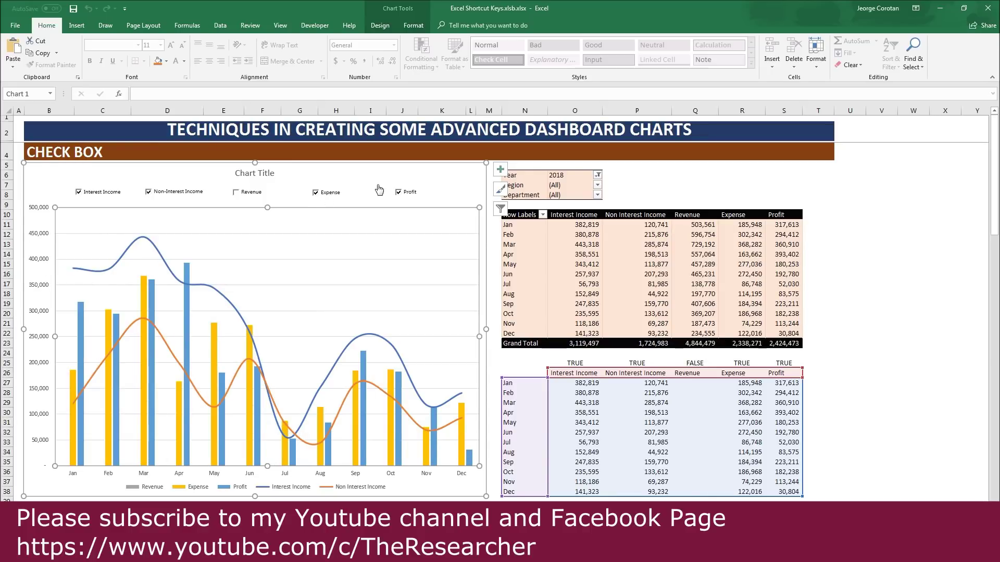
pyautogui.click(405, 196)
pyautogui.click(405, 196)
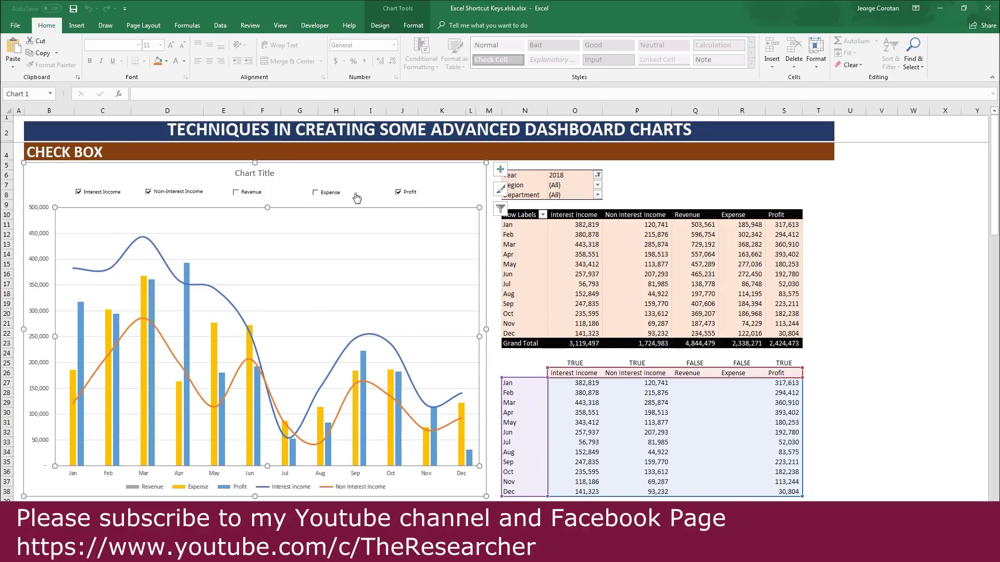